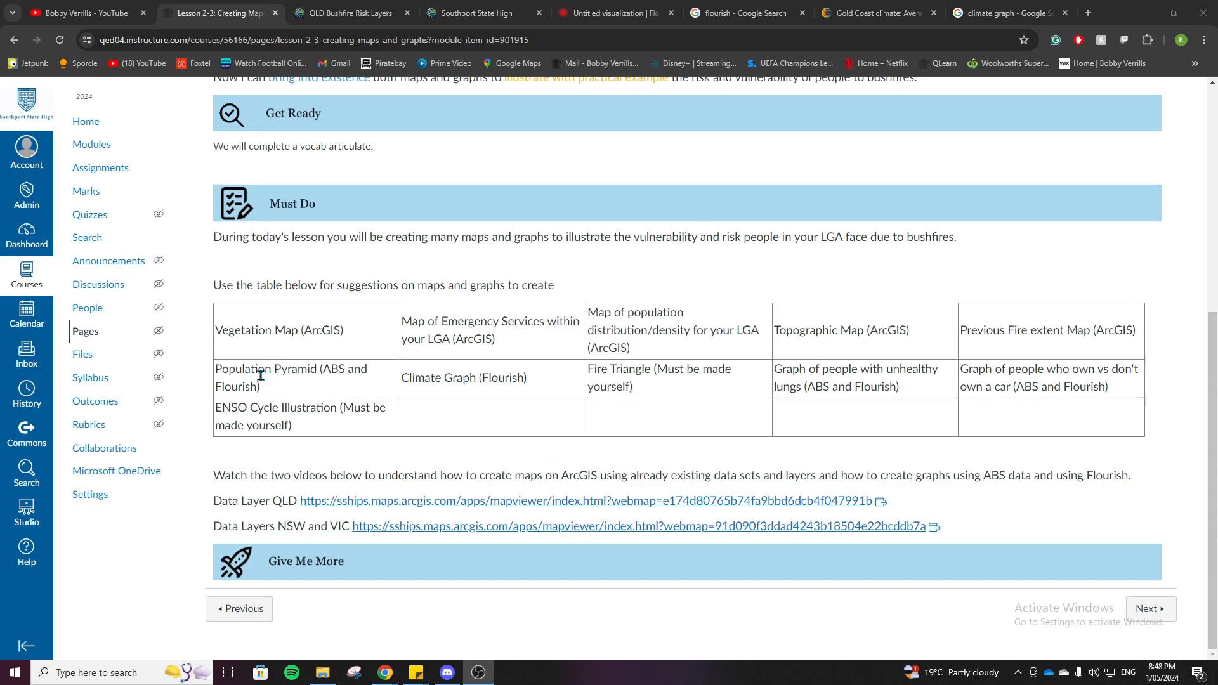
Step: Review the lesson table's graph suggestions: population pyramid, climate graph, people with unhealthy lungs and car ownership
{"action": "left_click_drag", "start_coordinate": [217, 369], "coordinate": [317, 366]}
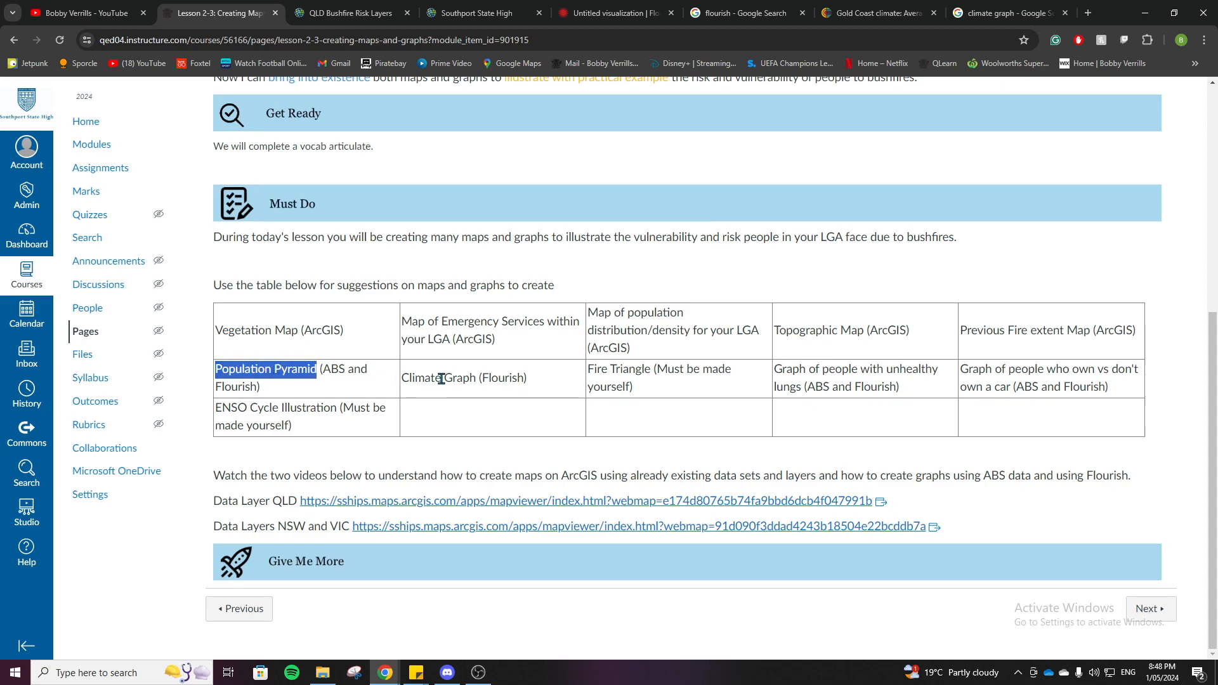
{"action": "left_click_drag", "start_coordinate": [402, 378], "coordinate": [471, 377]}
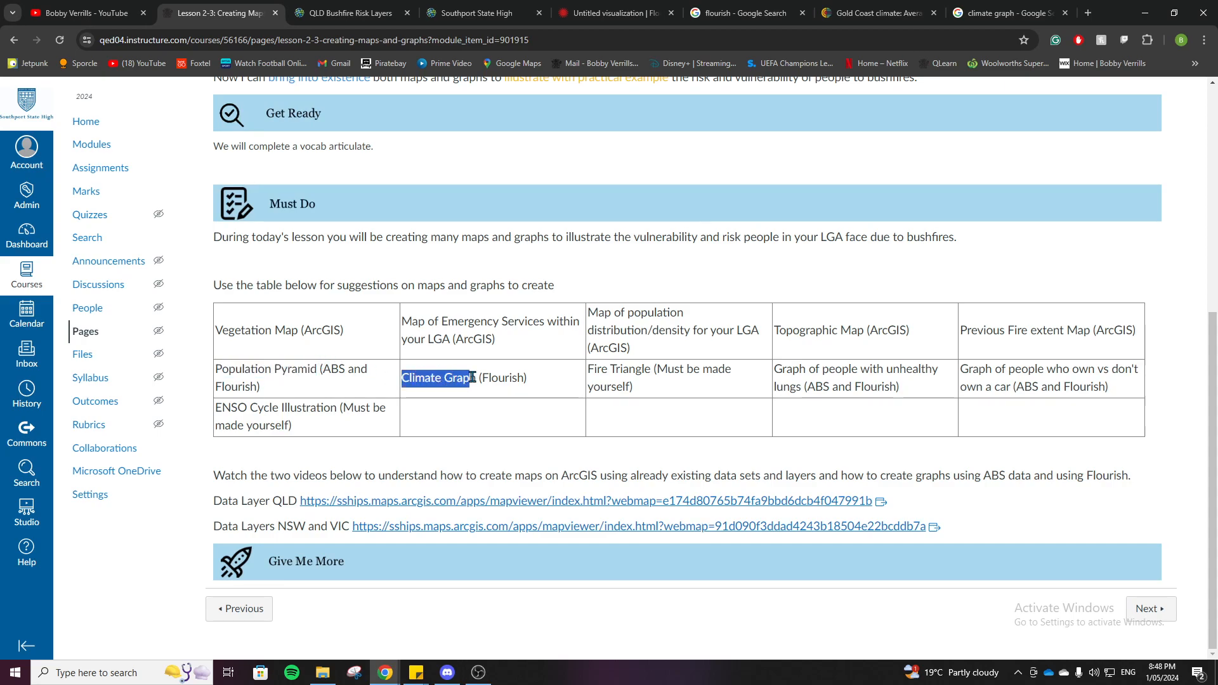
{"action": "left_click_drag", "start_coordinate": [774, 370], "coordinate": [829, 385]}
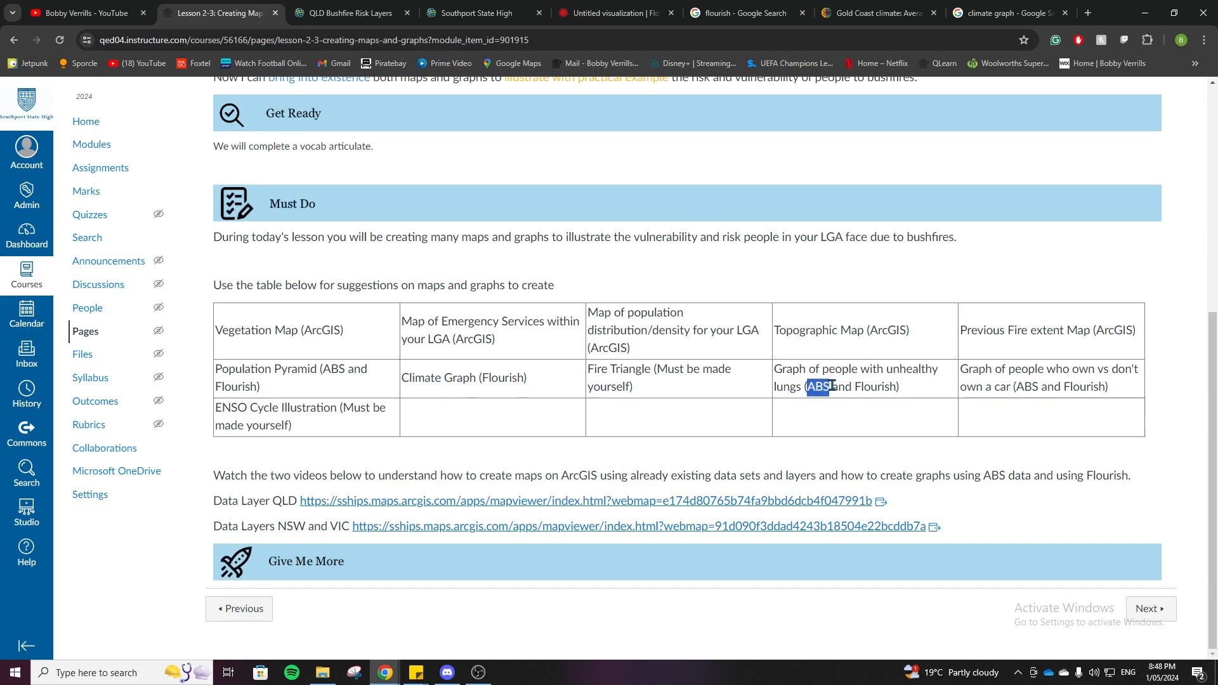
{"action": "left_click_drag", "start_coordinate": [964, 368], "coordinate": [1008, 386]}
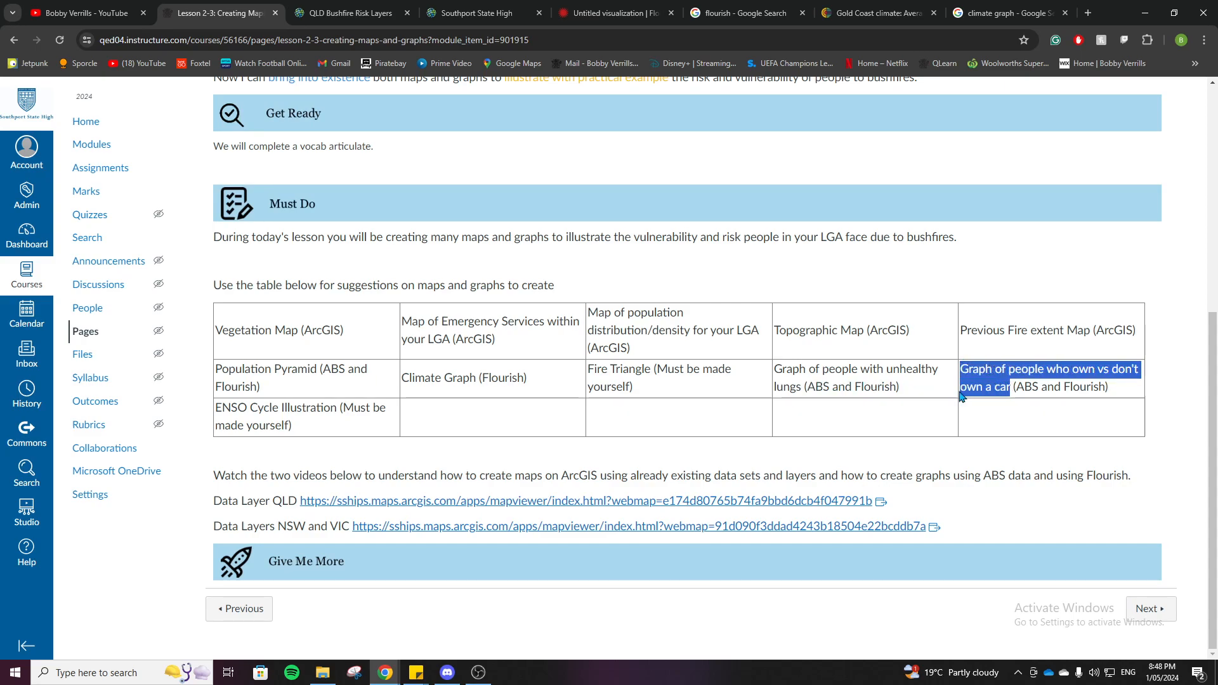
{"action": "left_click", "coordinate": [920, 397]}
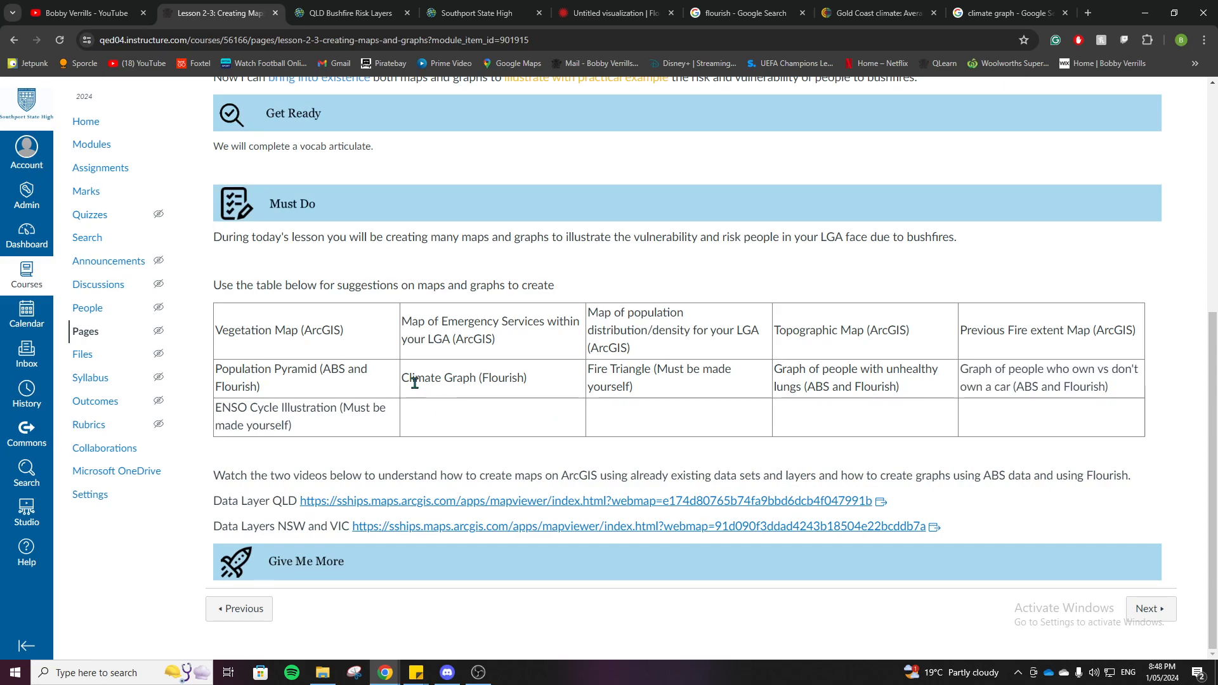
{"action": "left_click_drag", "start_coordinate": [401, 378], "coordinate": [477, 377]}
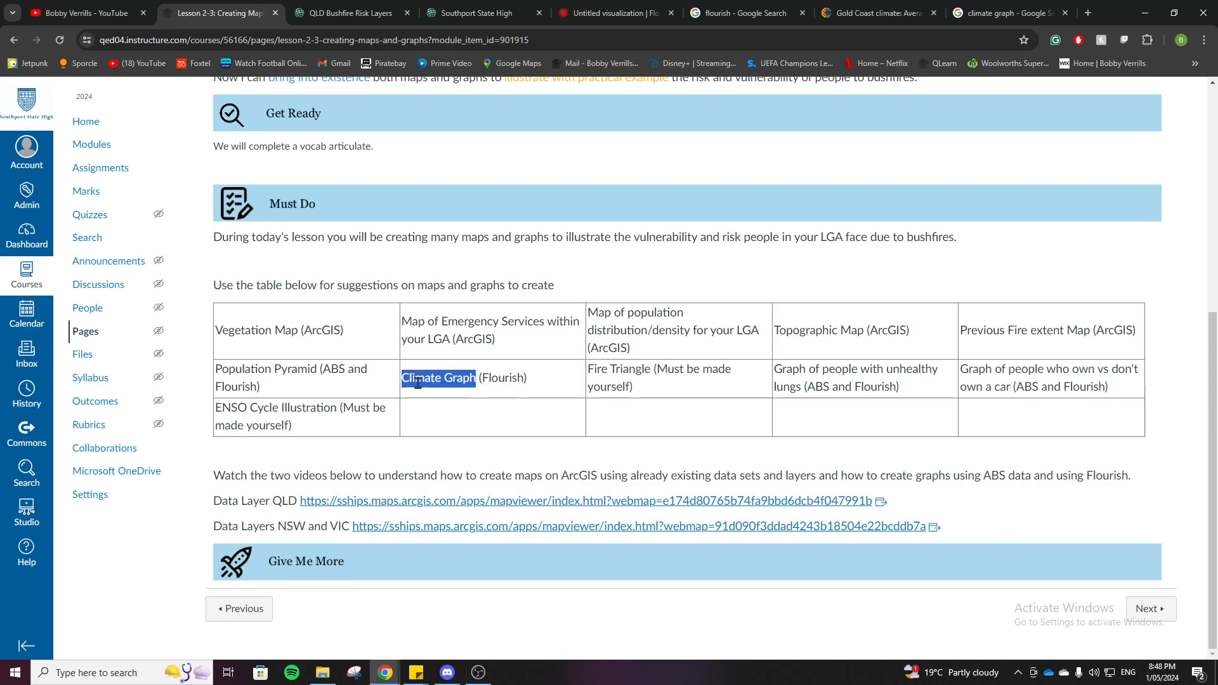
{"action": "left_click_drag", "start_coordinate": [221, 370], "coordinate": [413, 380]}
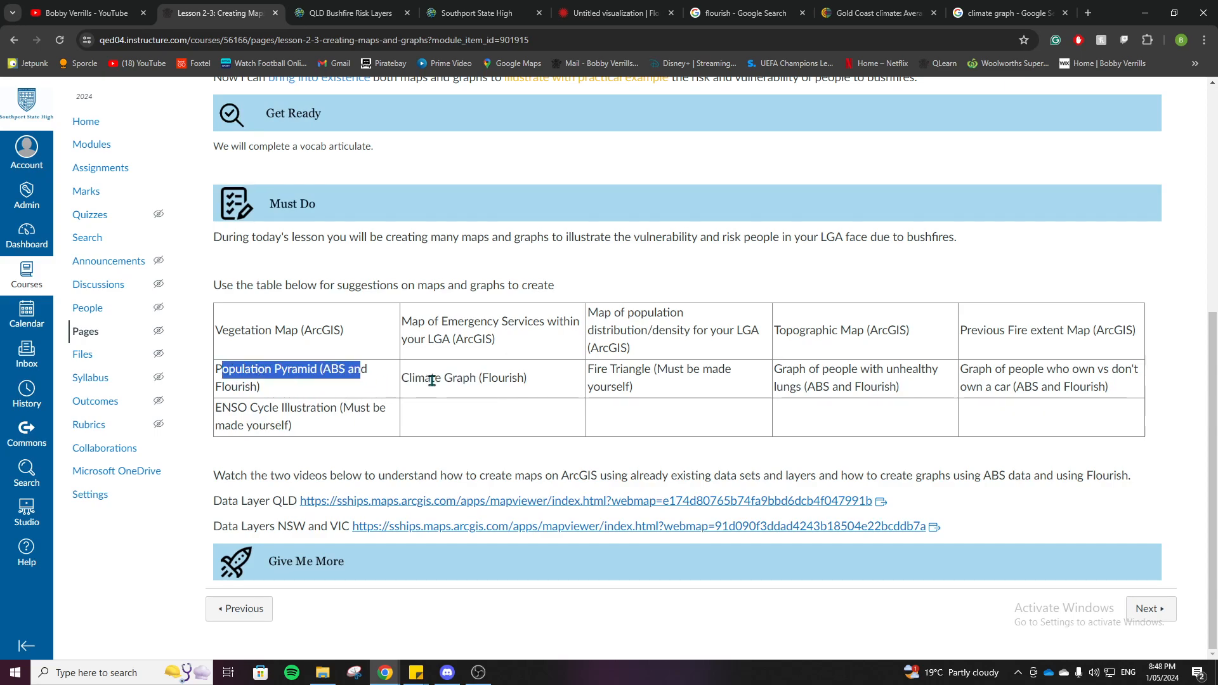
{"action": "left_click_drag", "start_coordinate": [782, 369], "coordinate": [1035, 384]}
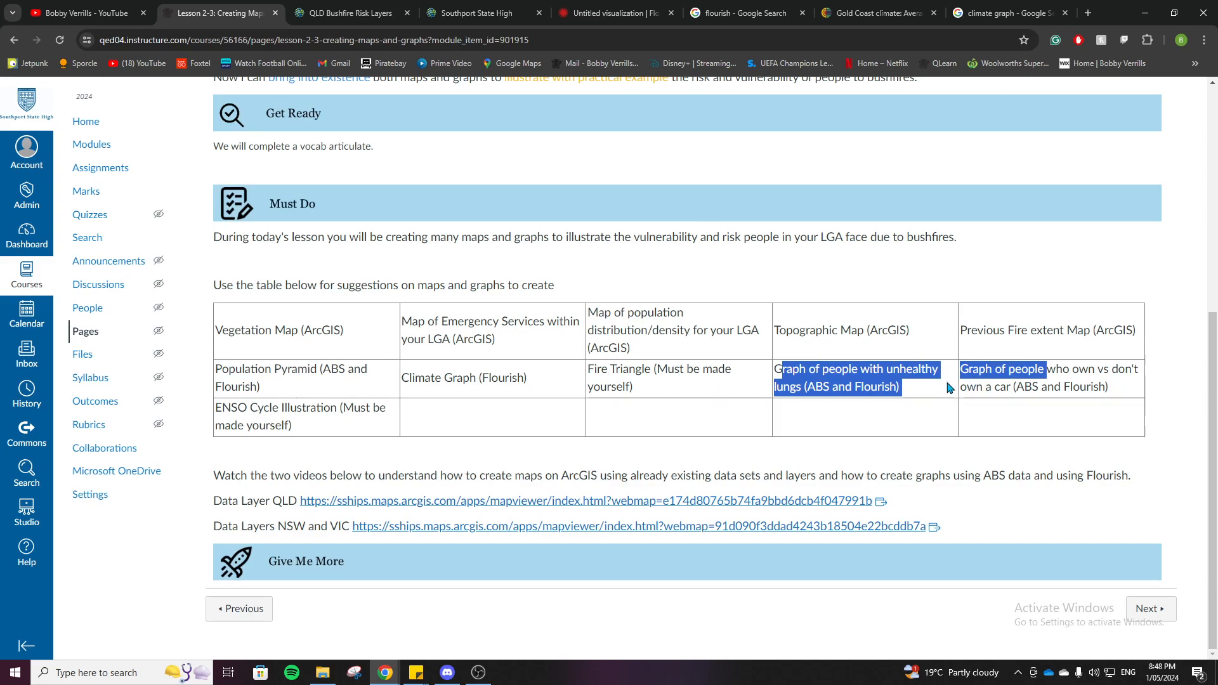
{"action": "left_click", "coordinate": [540, 396]}
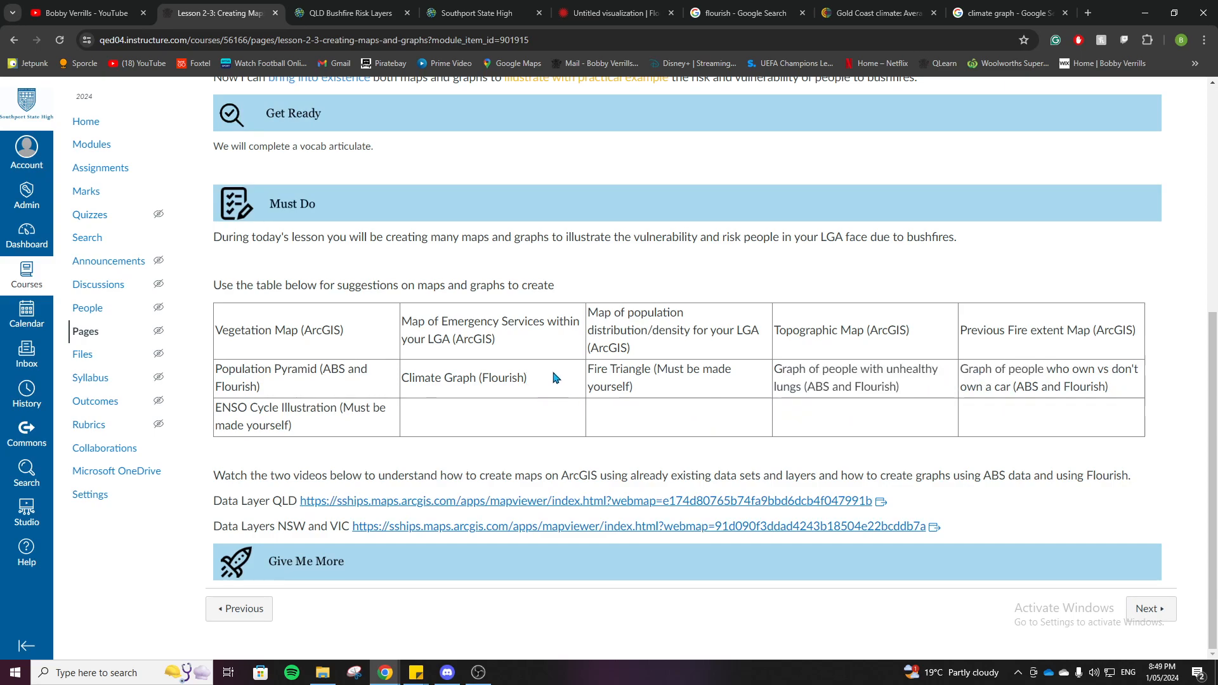
Step: Search the web for "flourish" in a new browser tab, open the Flourish site and get started to reach the projects page
{"action": "left_click", "coordinate": [1085, 13]}
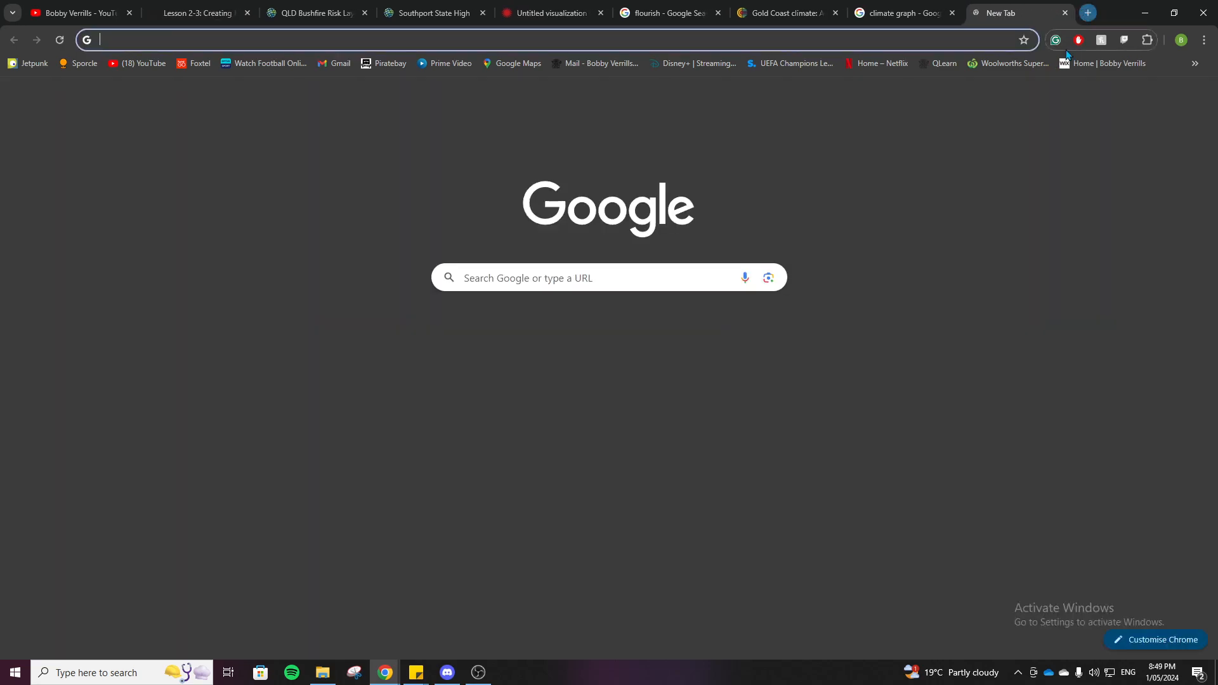
{"action": "type", "text": "flourish"}
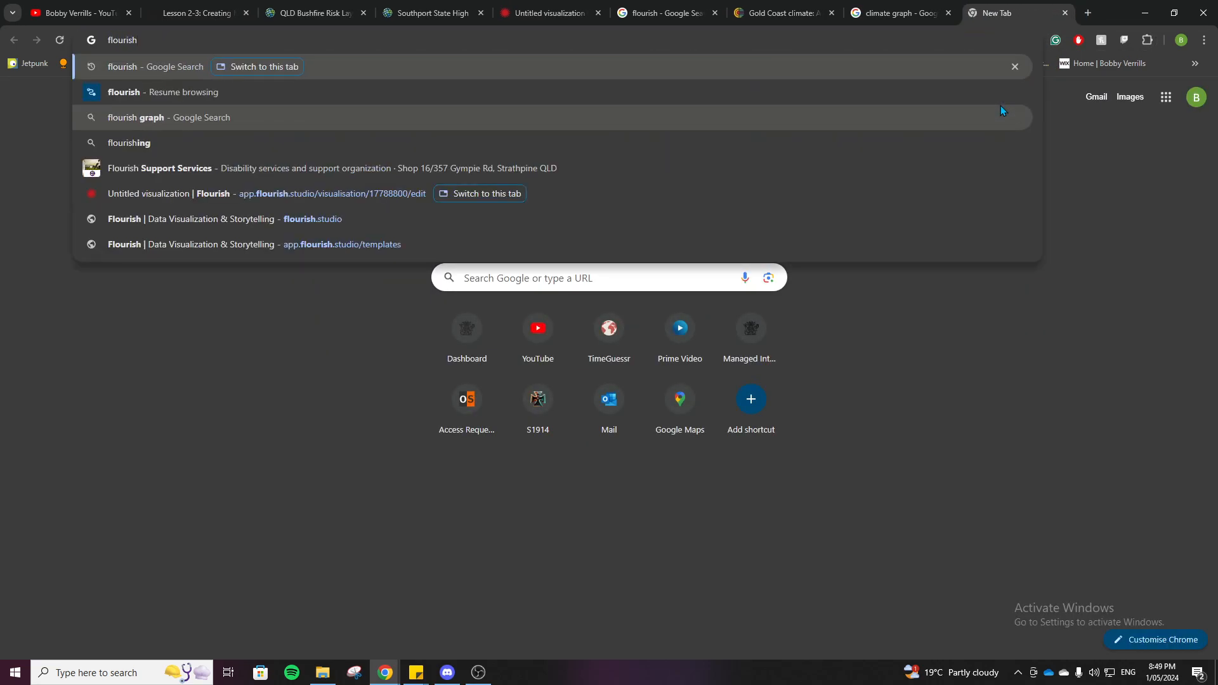
{"action": "key", "text": "Return"}
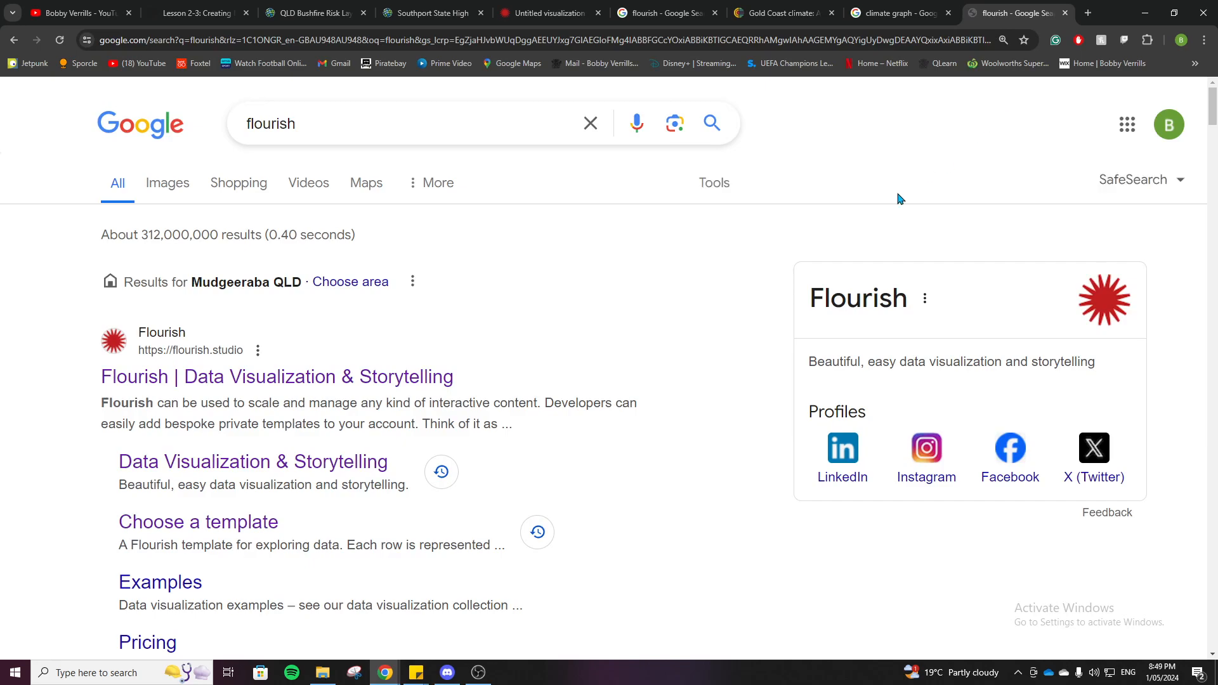
{"action": "scroll", "coordinate": [42, 353], "scroll_direction": "down", "scroll_amount": 1}
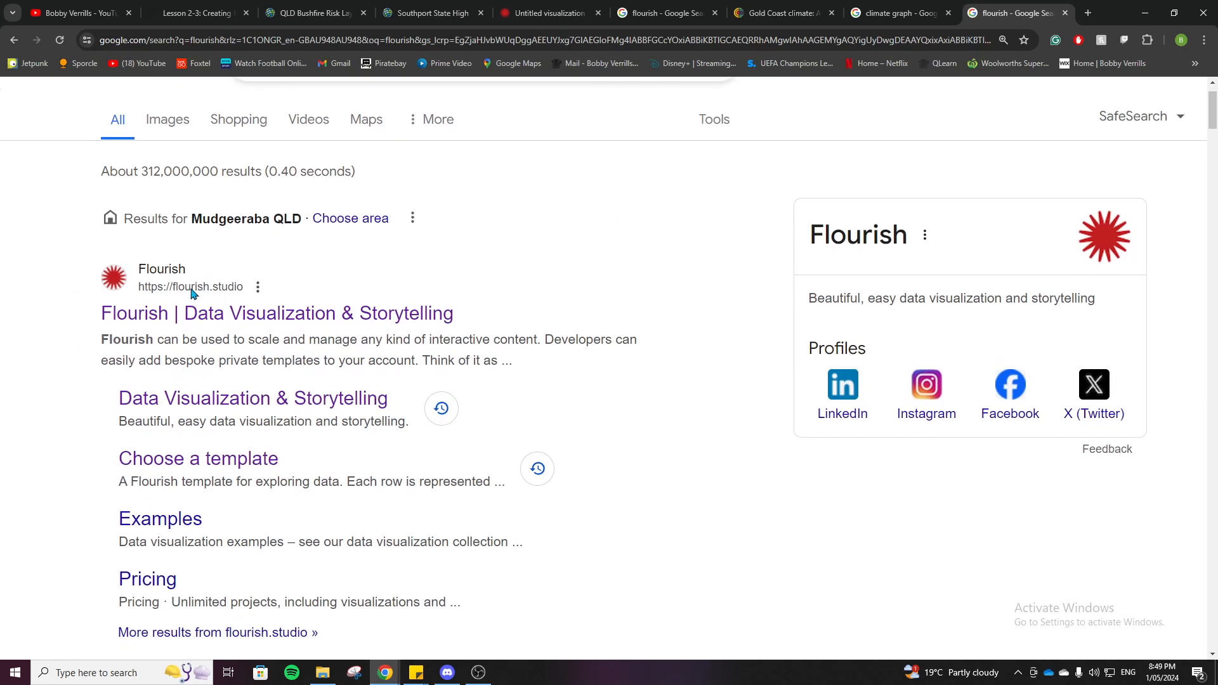
{"action": "left_click", "coordinate": [167, 317]}
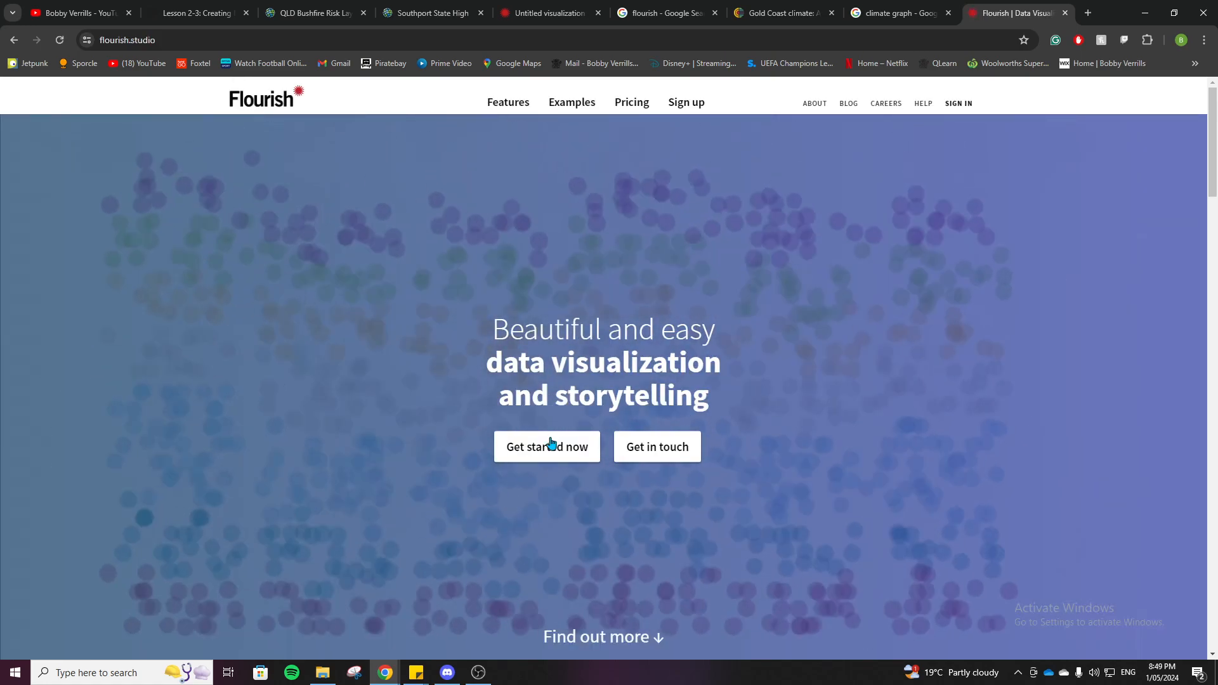
{"action": "left_click", "coordinate": [549, 446]}
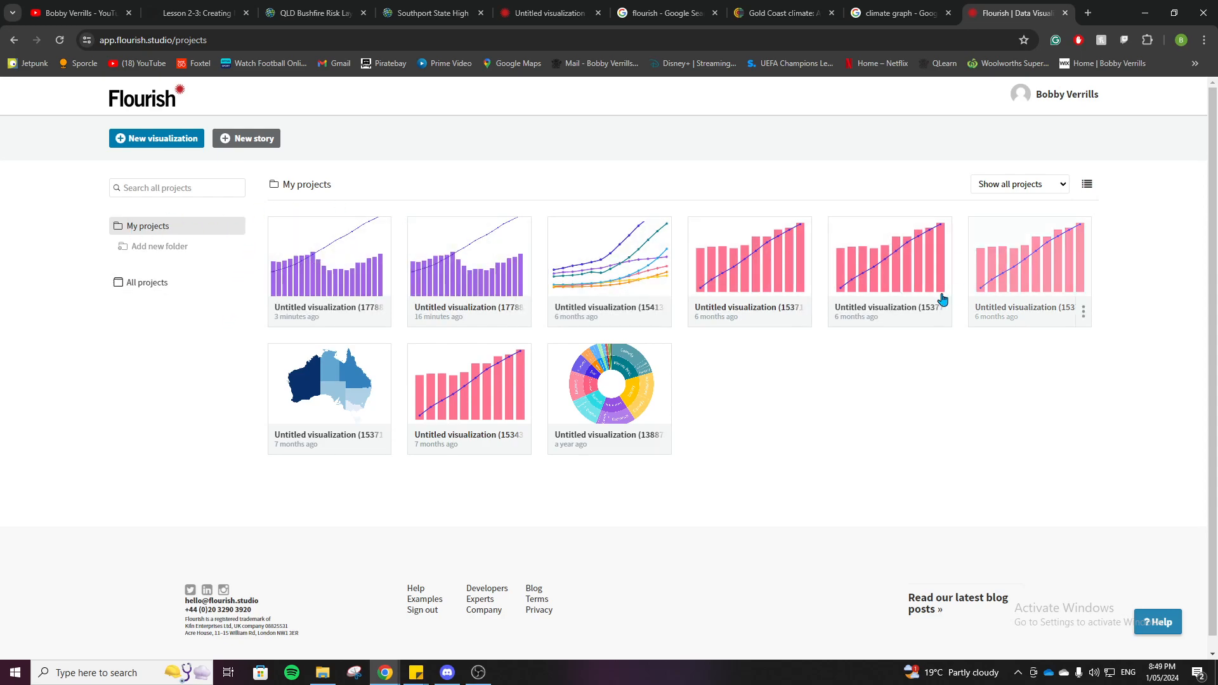
Step: Start a new visualization and browse the featured chart and map templates
{"action": "left_click", "coordinate": [154, 142]}
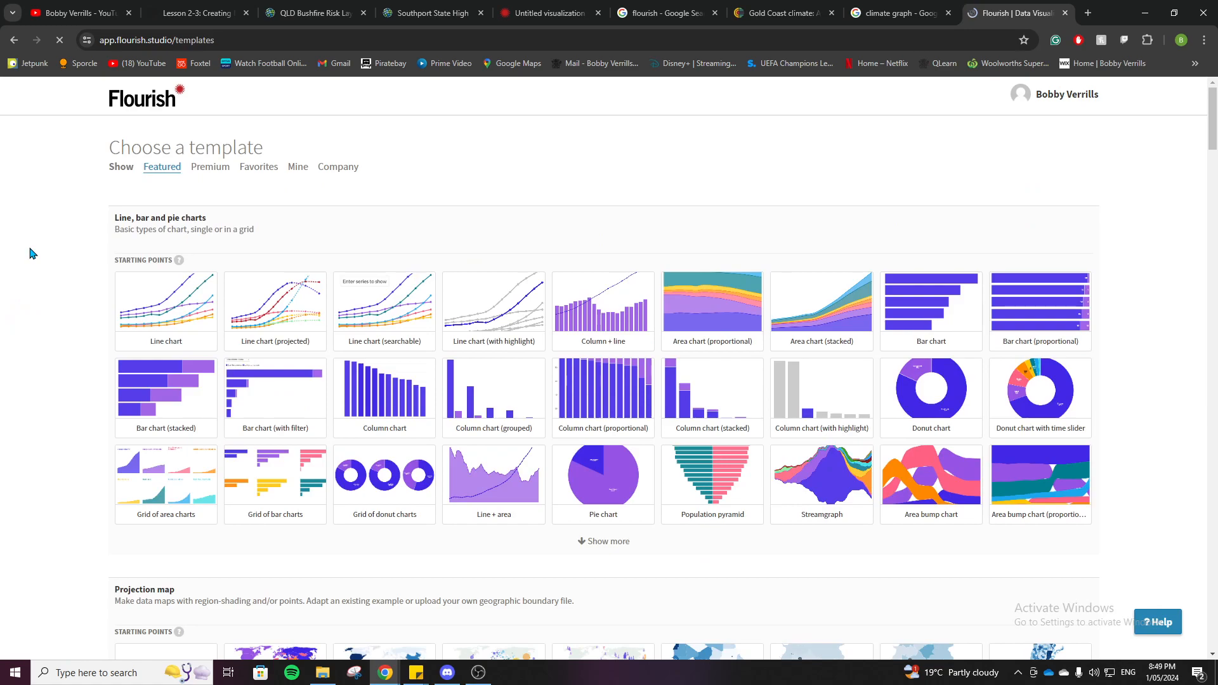
{"action": "scroll", "coordinate": [53, 249], "scroll_direction": "down", "scroll_amount": 10}
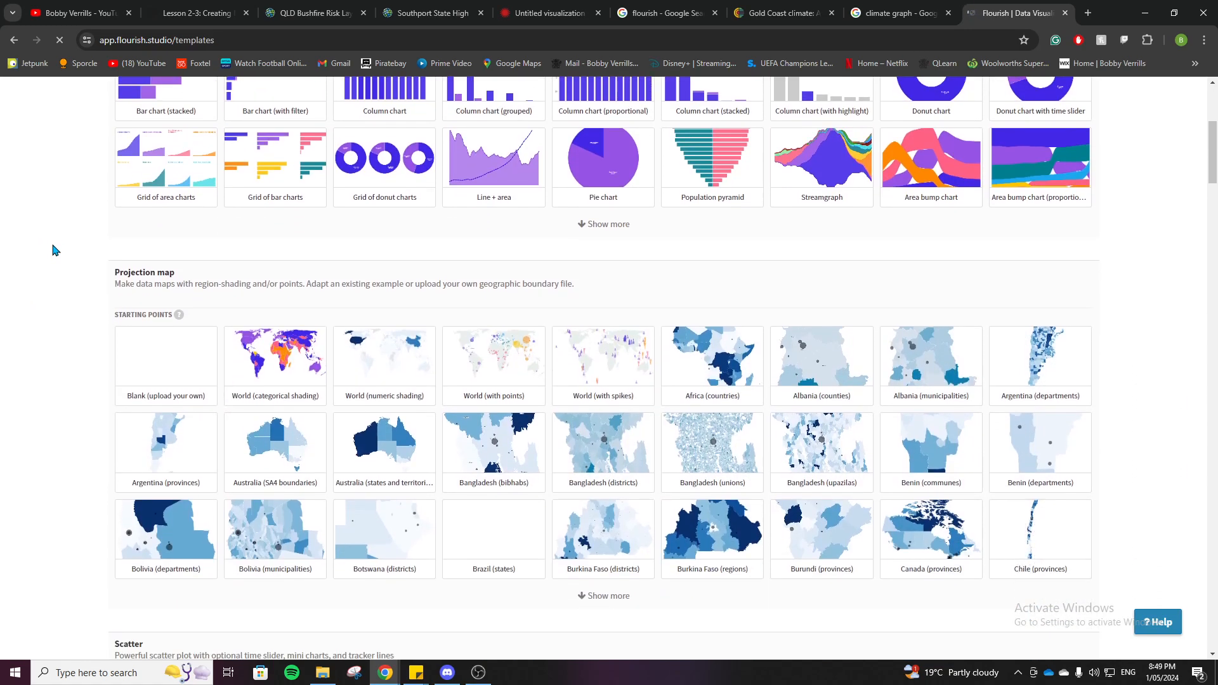
{"action": "scroll", "coordinate": [53, 249], "scroll_direction": "down", "scroll_amount": 4}
{"action": "scroll", "coordinate": [54, 249], "scroll_direction": "up", "scroll_amount": 10}
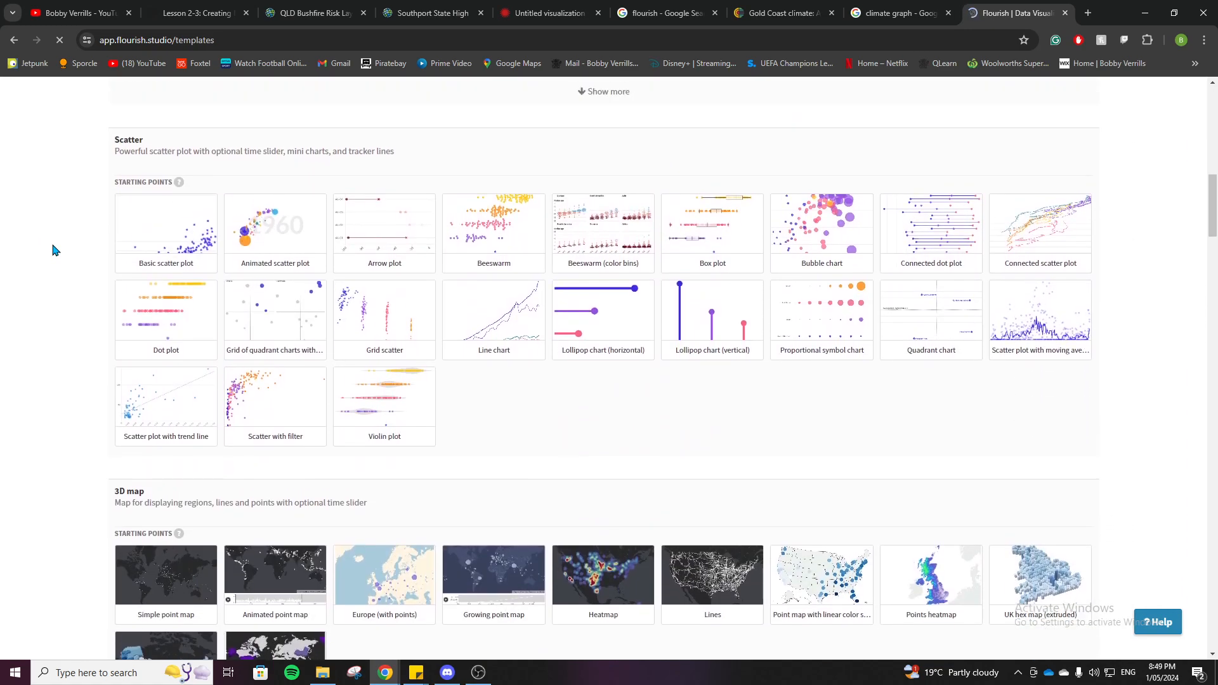
{"action": "scroll", "coordinate": [53, 249], "scroll_direction": "up", "scroll_amount": 4}
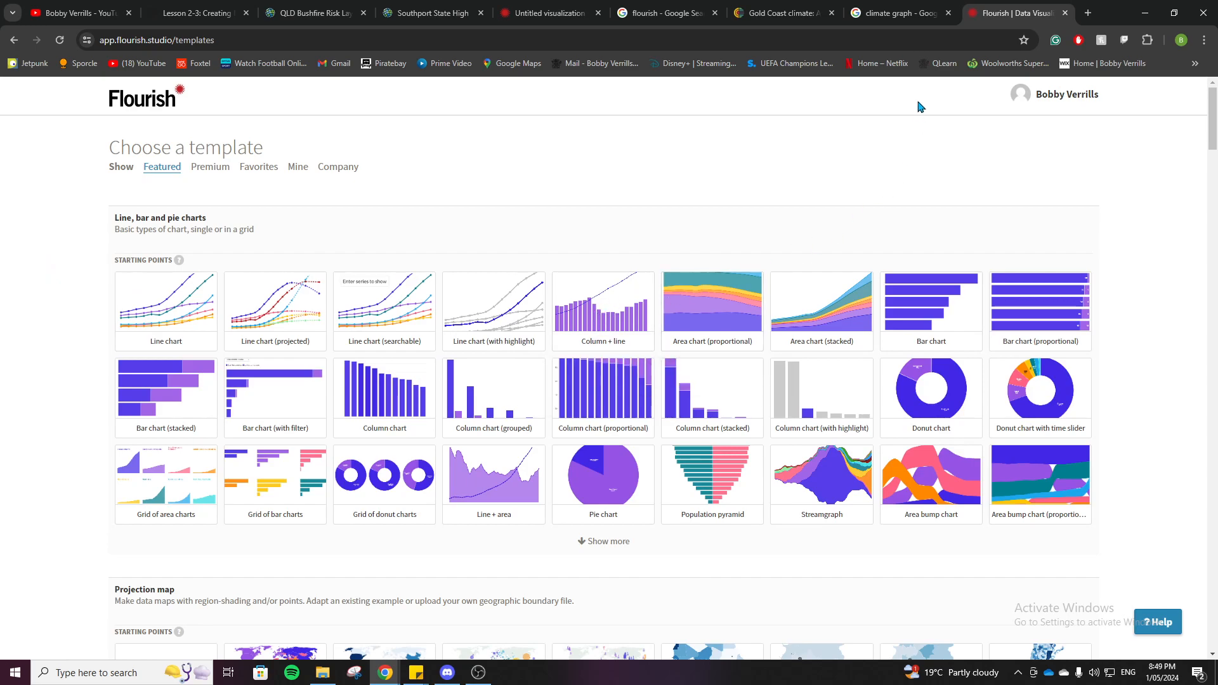
Step: Consult the example climate graph of Perm, Russia, and create a visualization from the Column + line template
{"action": "left_click", "coordinate": [901, 13]}
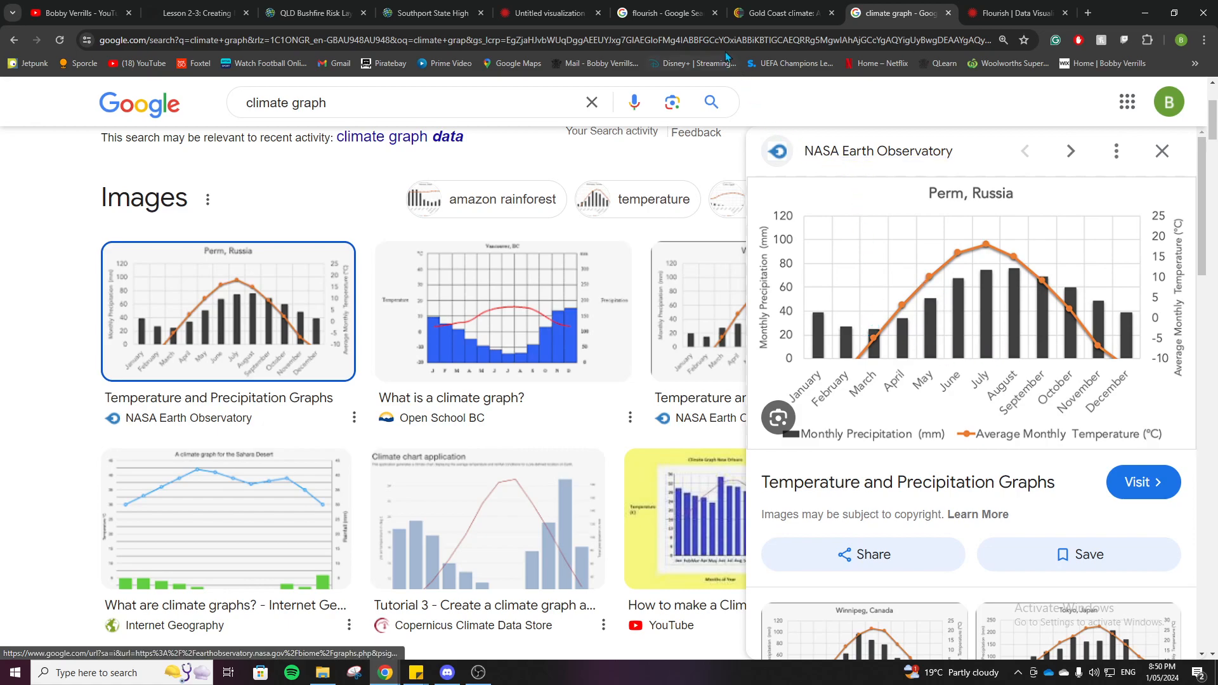
{"action": "left_click", "coordinate": [986, 6]}
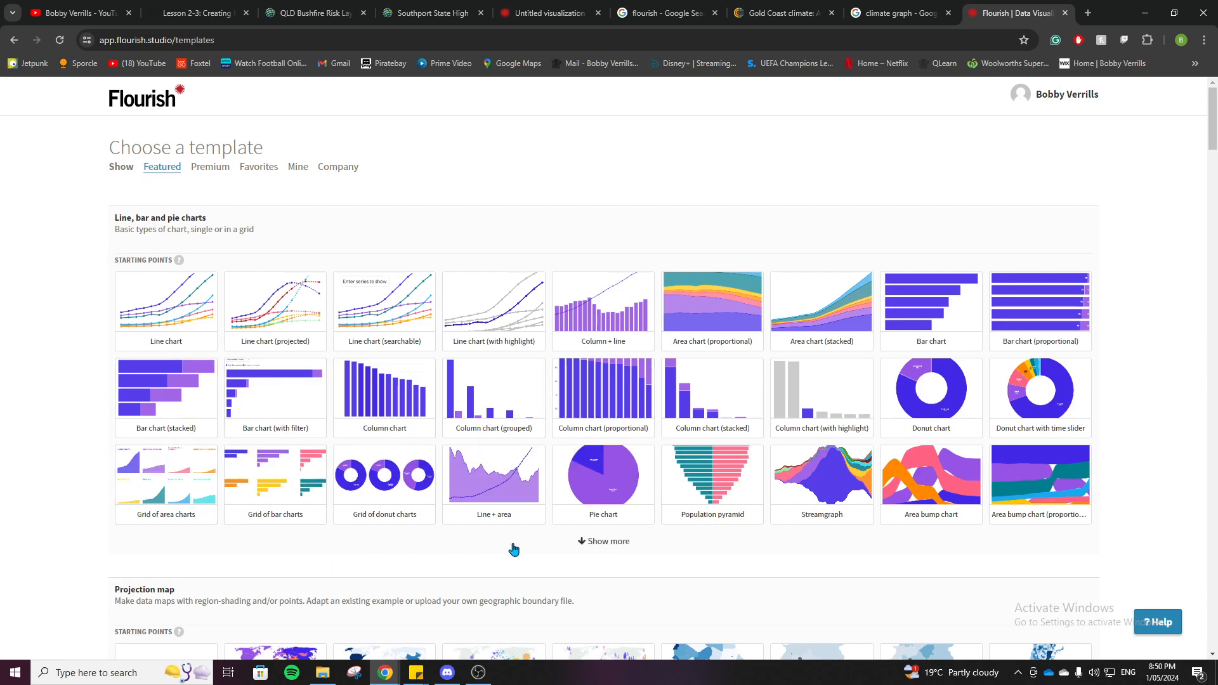
{"action": "scroll", "coordinate": [25, 352], "scroll_direction": "down", "scroll_amount": 9}
{"action": "scroll", "coordinate": [27, 353], "scroll_direction": "down", "scroll_amount": 15}
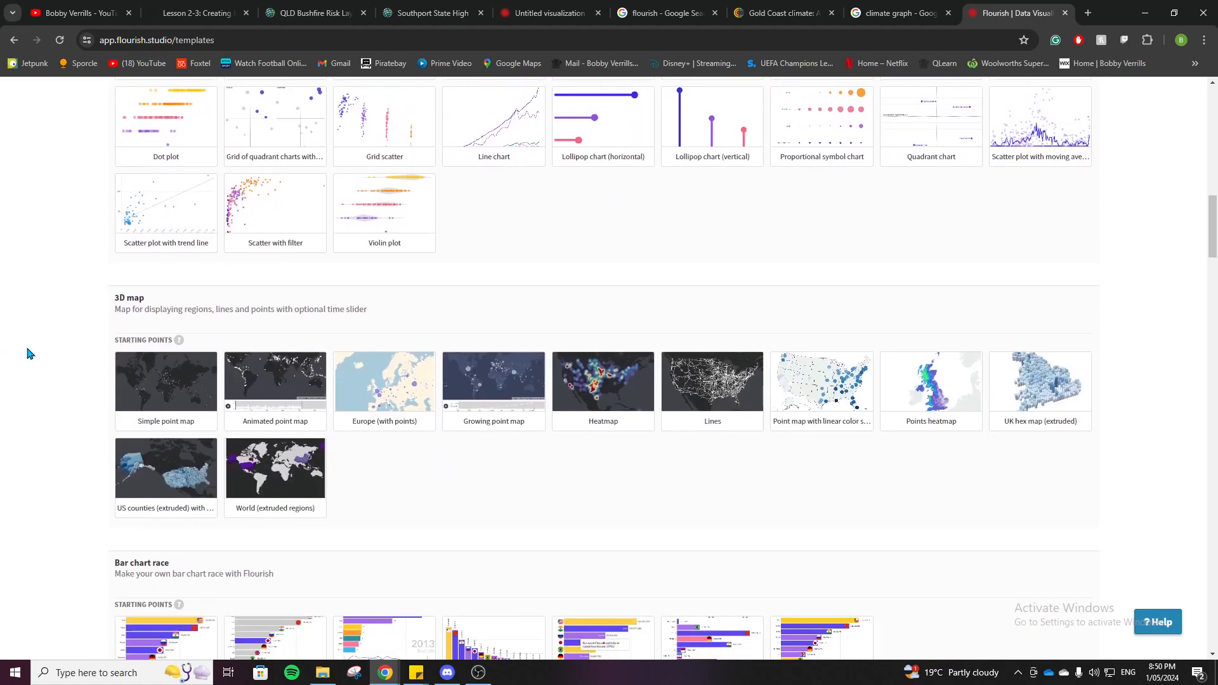
{"action": "scroll", "coordinate": [28, 353], "scroll_direction": "down", "scroll_amount": 4}
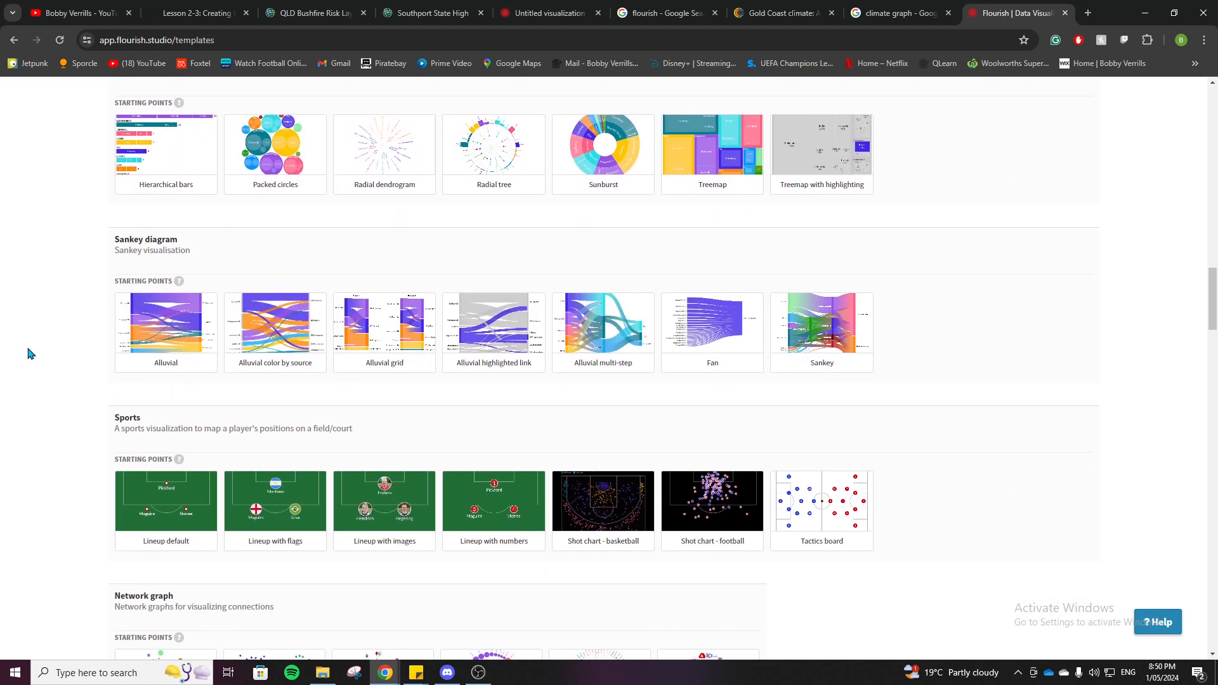
{"action": "scroll", "coordinate": [28, 354], "scroll_direction": "up", "scroll_amount": 15}
{"action": "scroll", "coordinate": [29, 354], "scroll_direction": "up", "scroll_amount": 13}
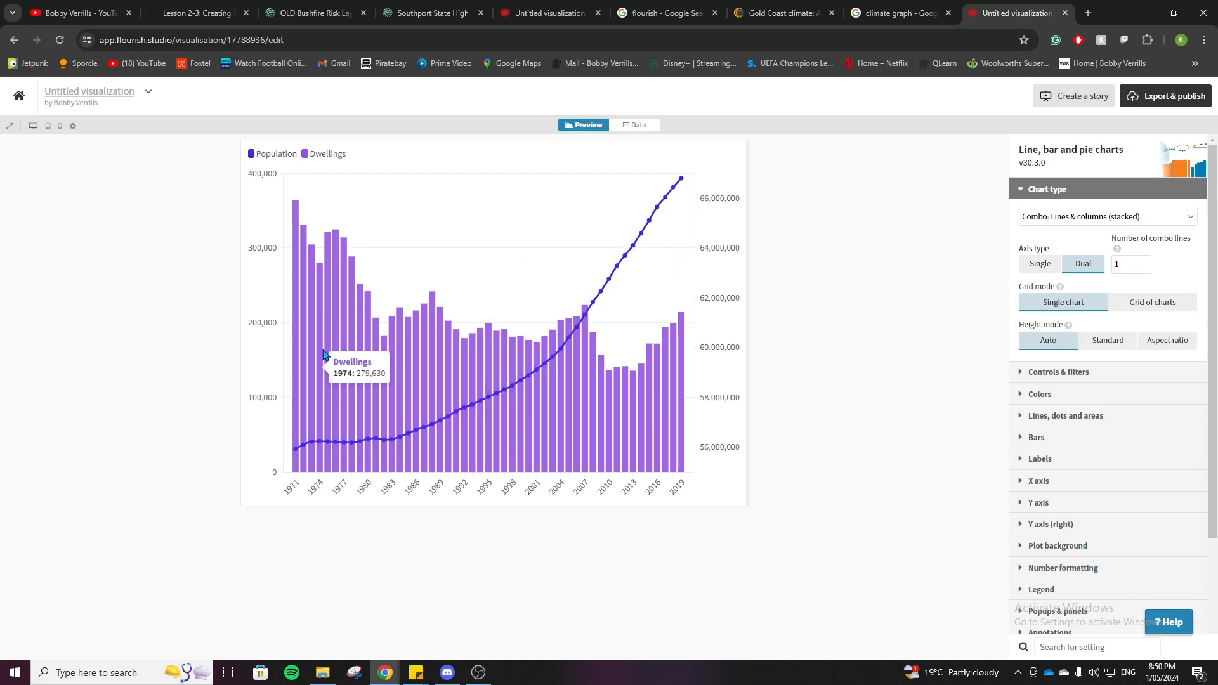
Step: Compare the template chart's preview with the sample data in its data sheet
{"action": "left_click", "coordinate": [631, 128]}
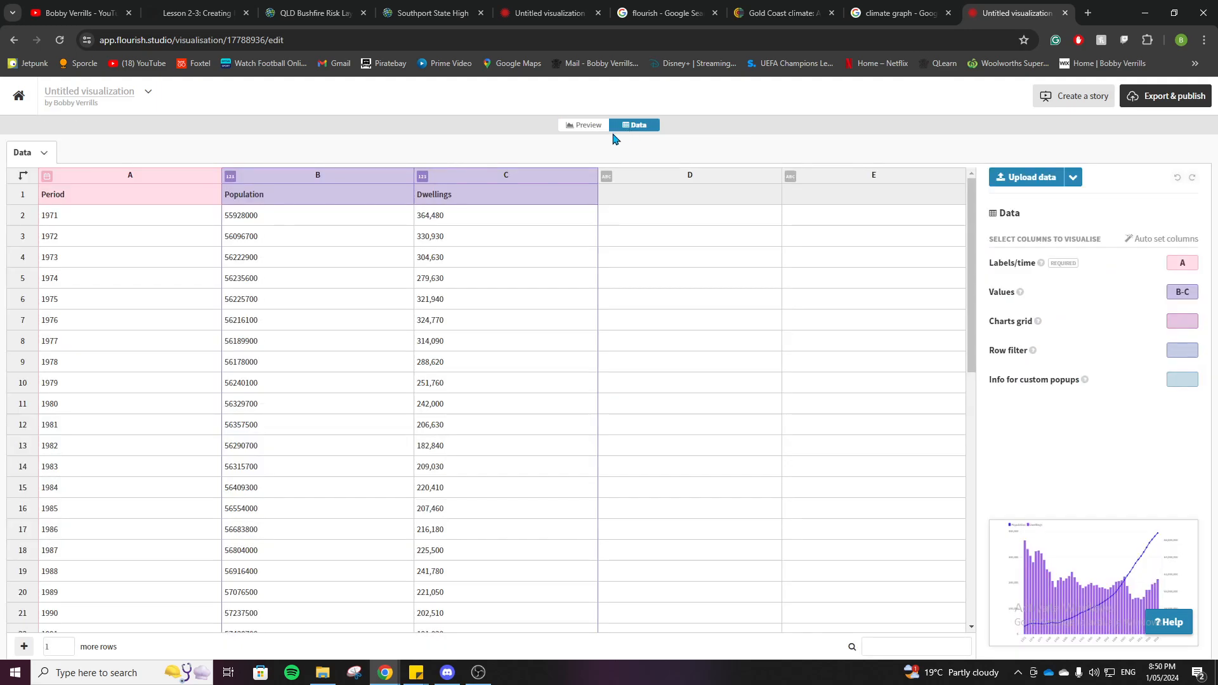
{"action": "left_click", "coordinate": [594, 126]}
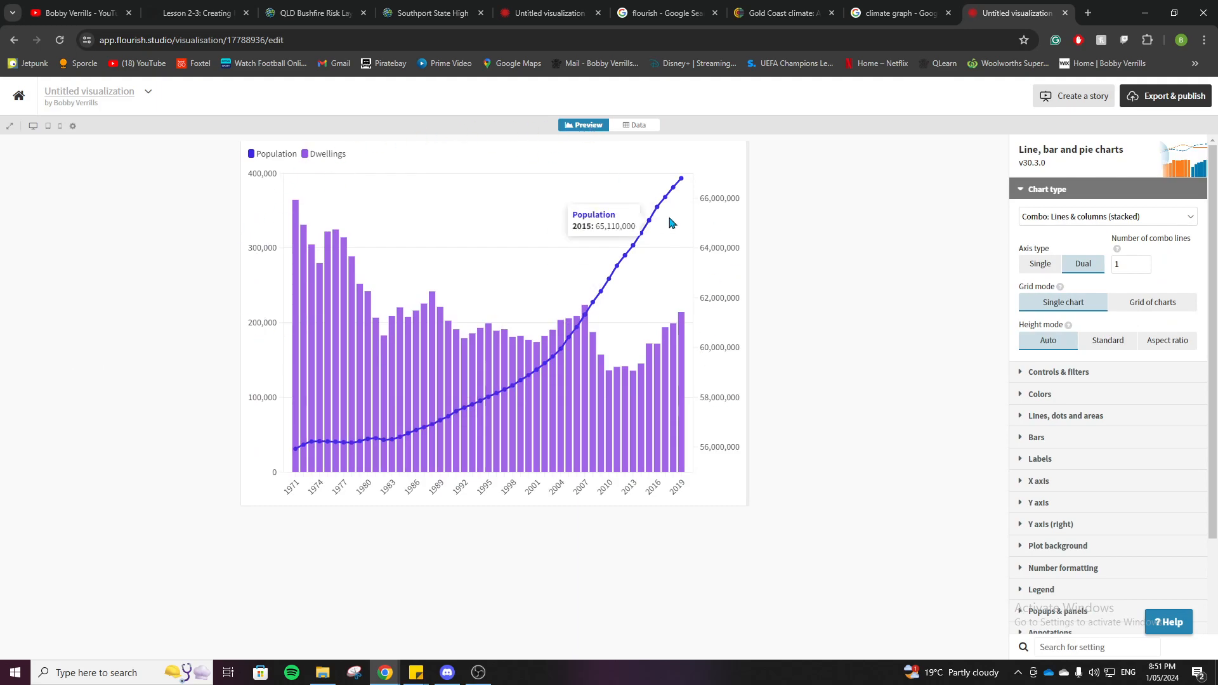
{"action": "left_click", "coordinate": [630, 126]}
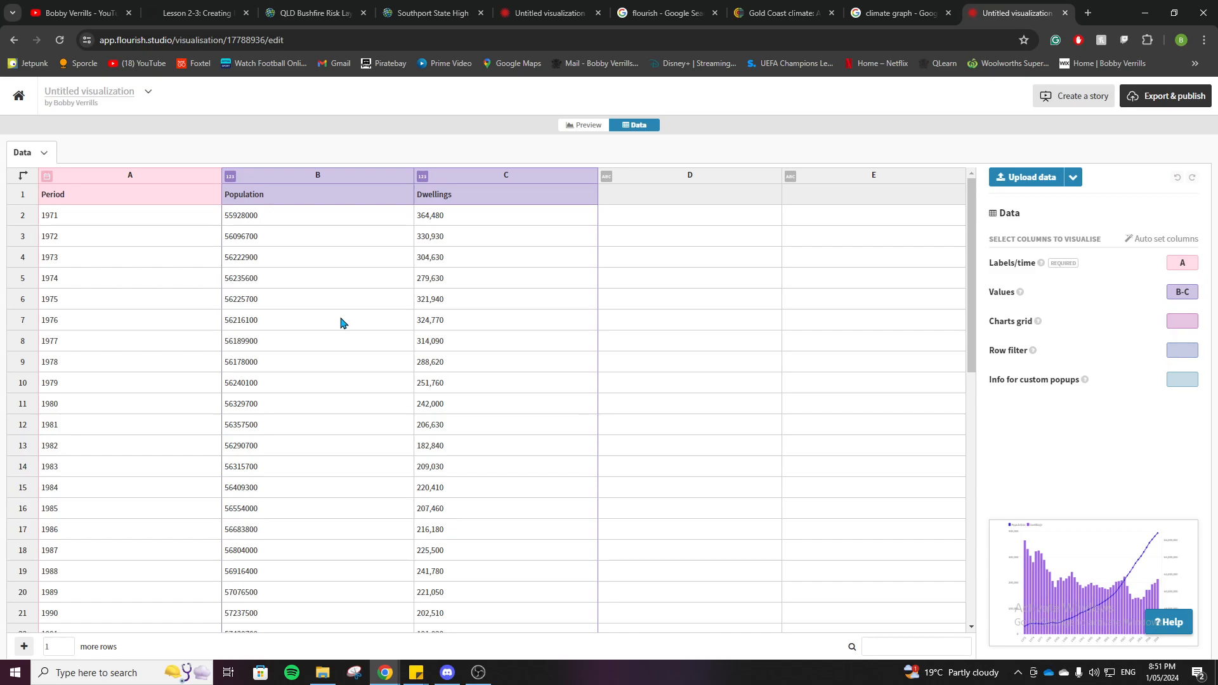
Step: Return to the lesson page and review the suggested graphs on unhealthy lungs and car ownership
{"action": "left_click", "coordinate": [196, 13]}
{"action": "left_click", "coordinate": [548, 382]}
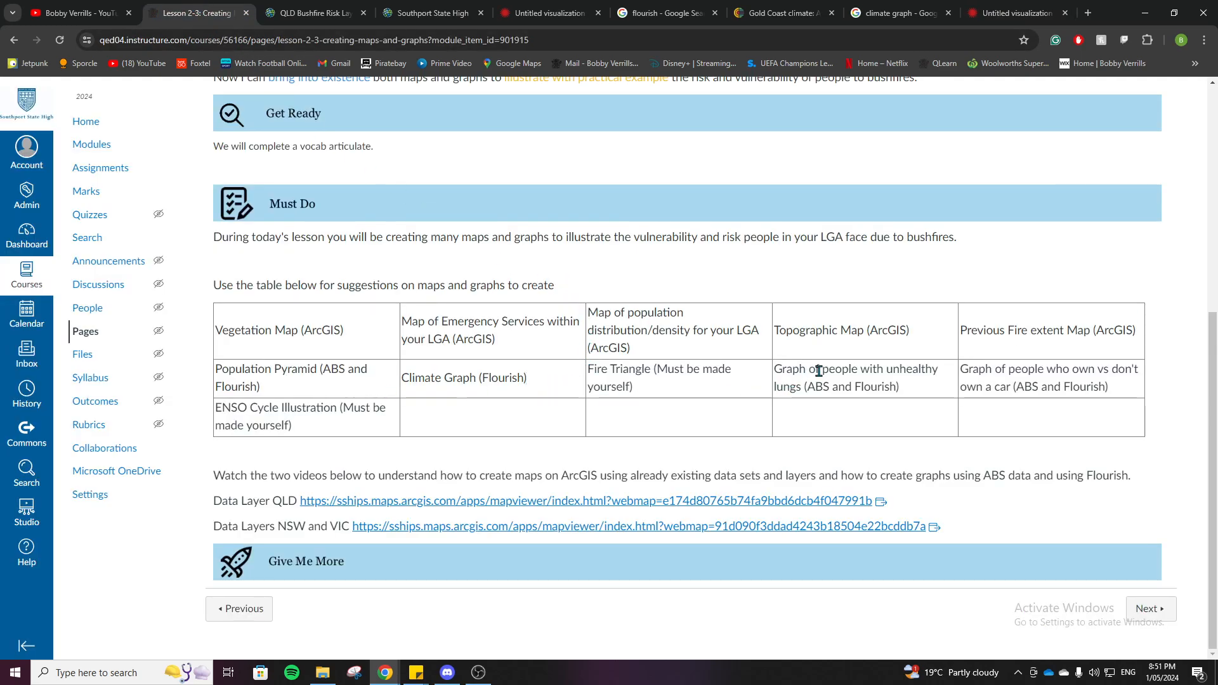
{"action": "left_click_drag", "start_coordinate": [822, 371], "coordinate": [804, 388]}
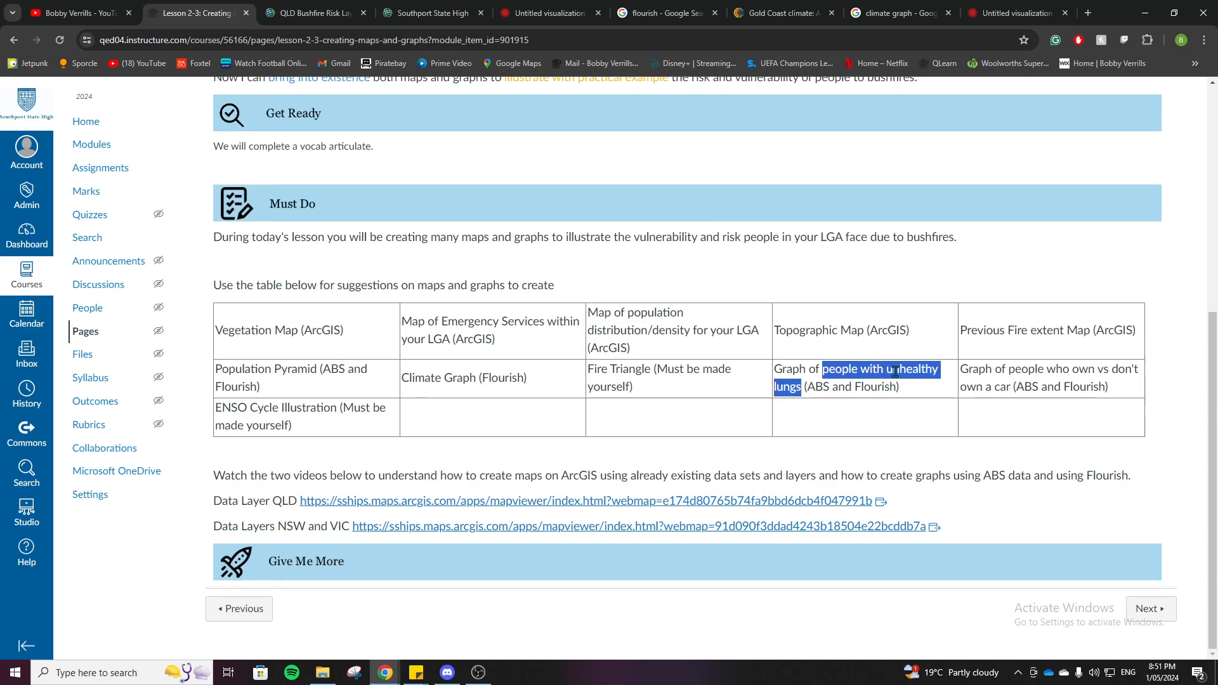
{"action": "left_click_drag", "start_coordinate": [1014, 384], "coordinate": [970, 386]}
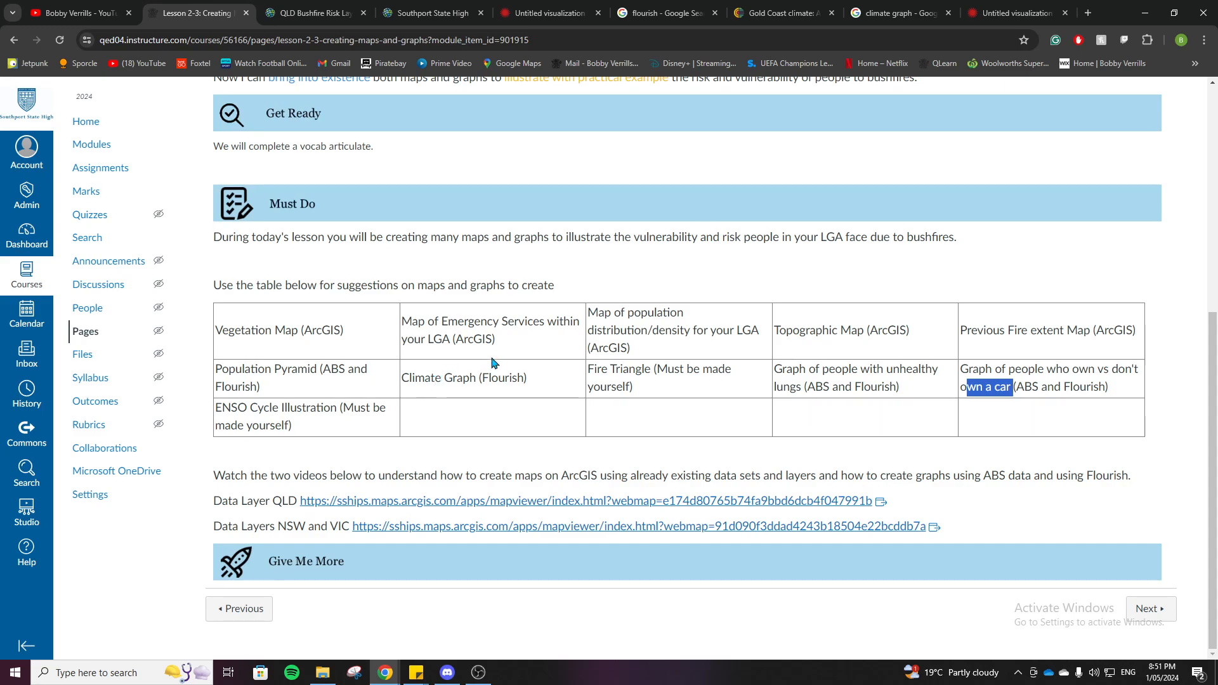
Step: Review the monthly temperature and precipitation averages for the Gold Coast and return to the new visualization's data sheet
{"action": "left_click", "coordinate": [756, 13]}
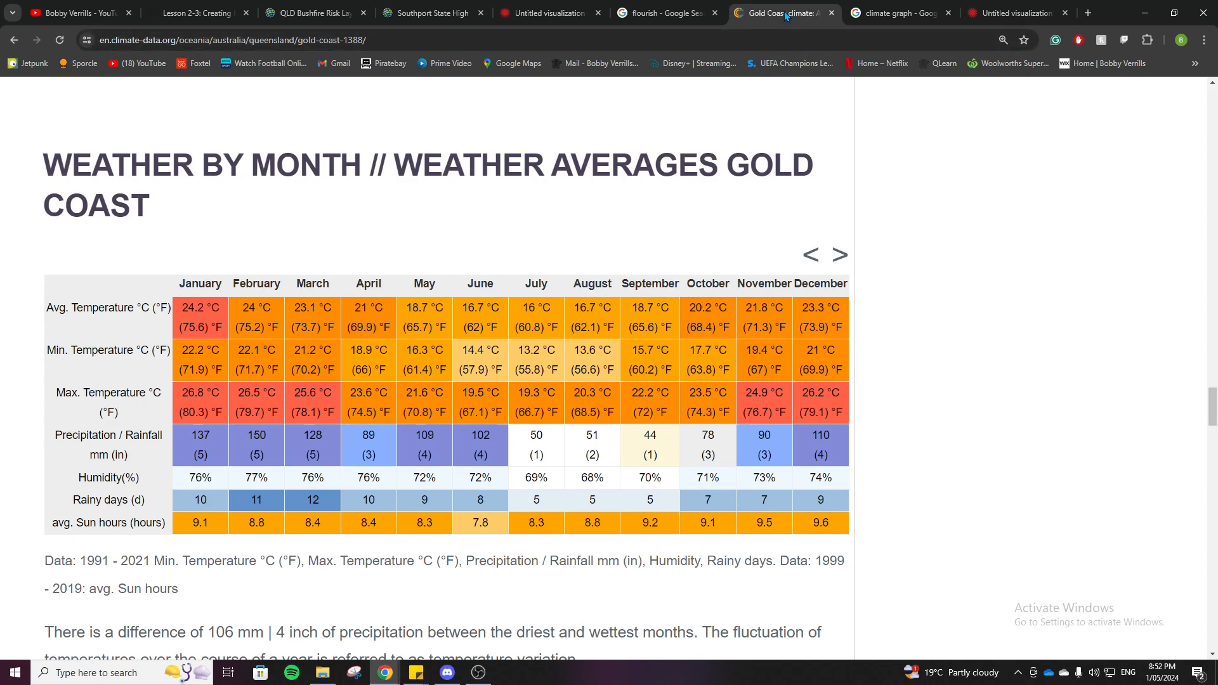
{"action": "left_click", "coordinate": [1026, 12]}
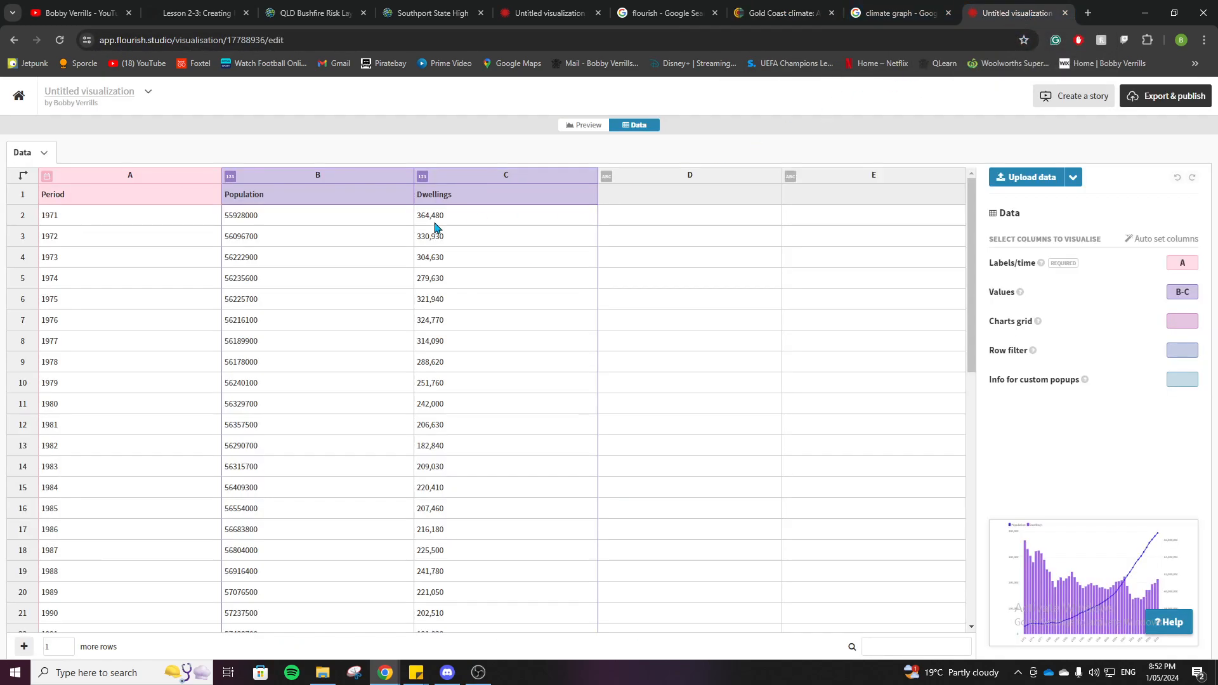
{"action": "left_click", "coordinate": [100, 201]}
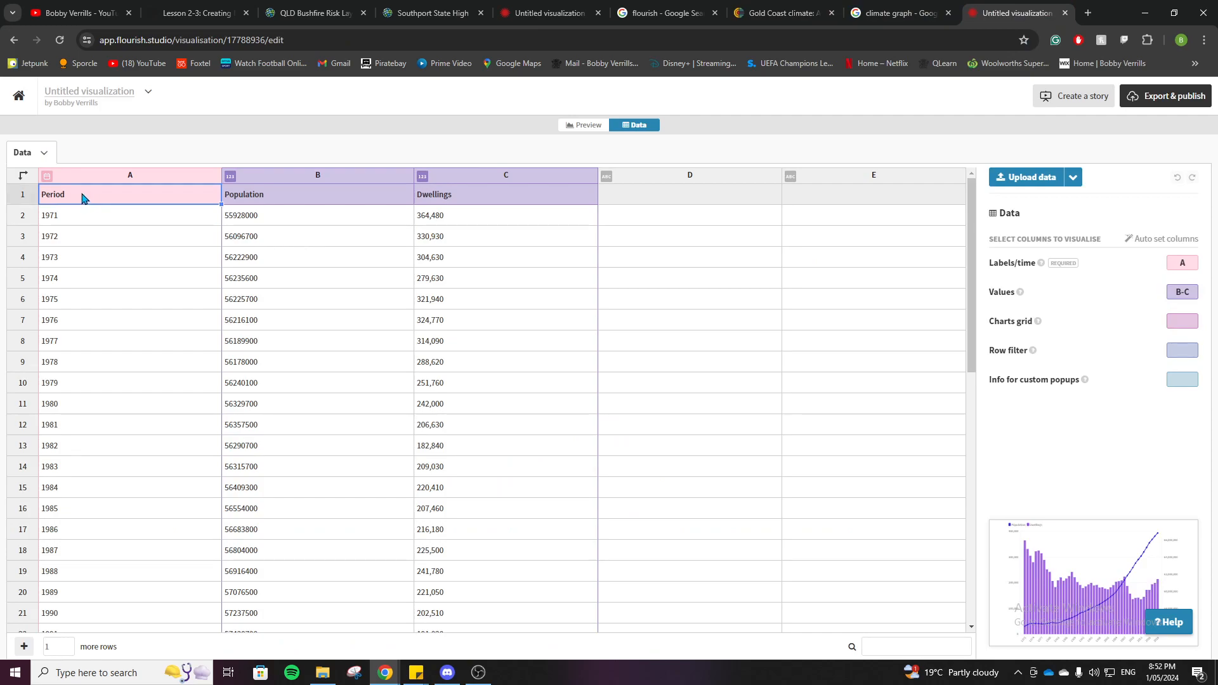
Step: Replace the Population and Dwellings headings with Temperature and Precipitation, checking the finished Gold Coast data sheet for reference
{"action": "left_click", "coordinate": [288, 202]}
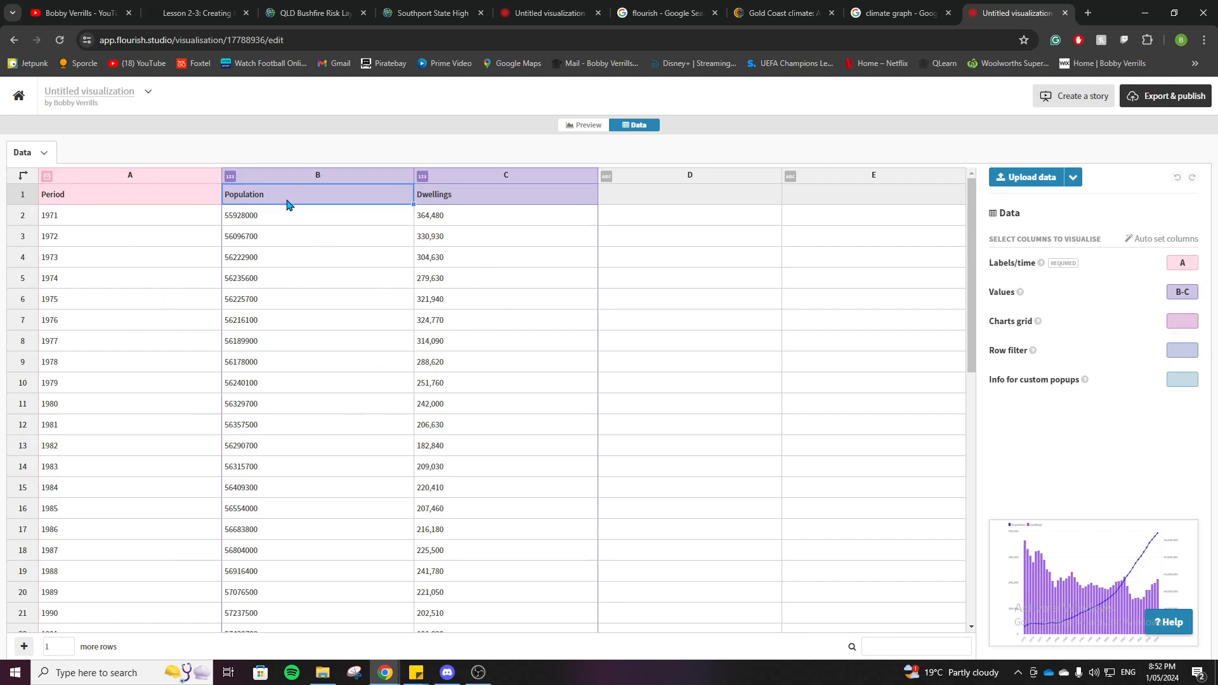
{"action": "key", "text": "Delete"}
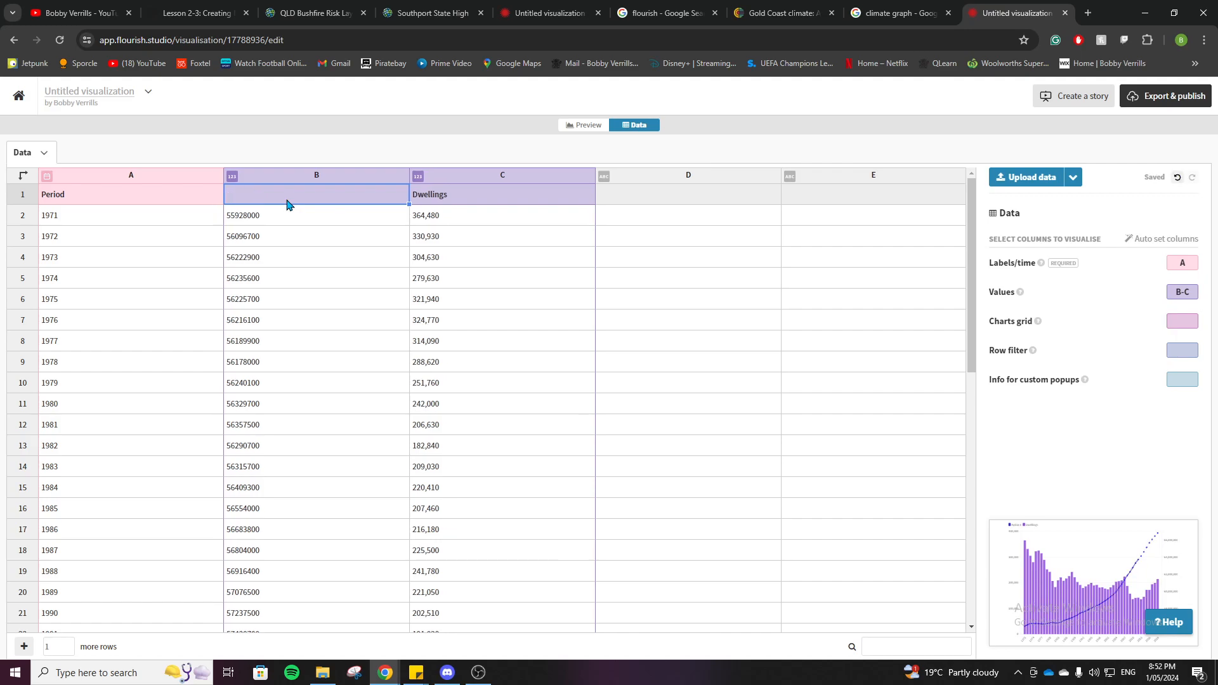
{"action": "left_click", "coordinate": [545, 12]}
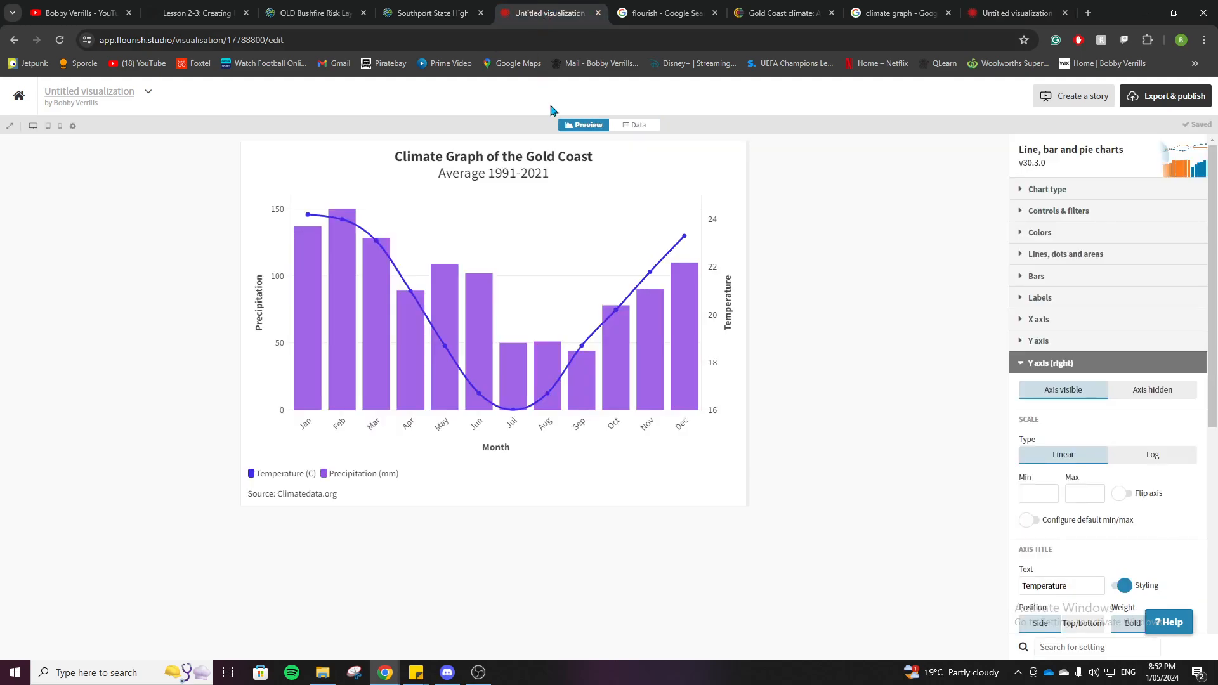
{"action": "left_click", "coordinate": [639, 125]}
{"action": "key", "text": "ctrl+9"}
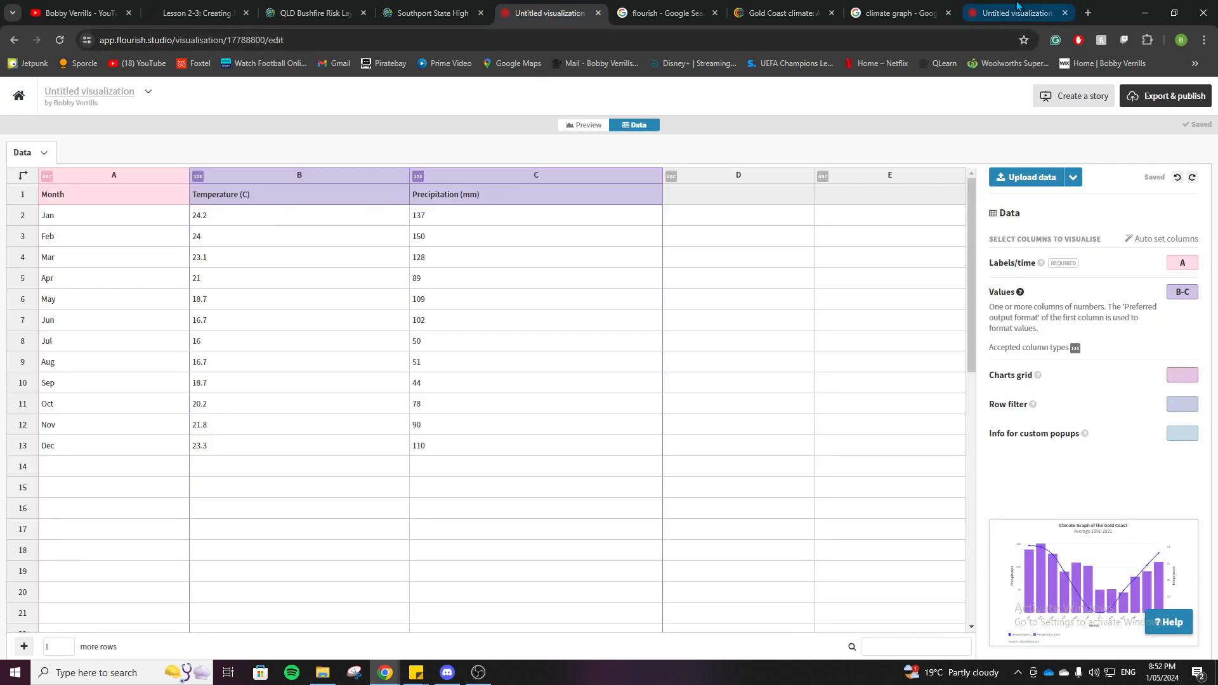
{"action": "type", "text": "Temperature"}
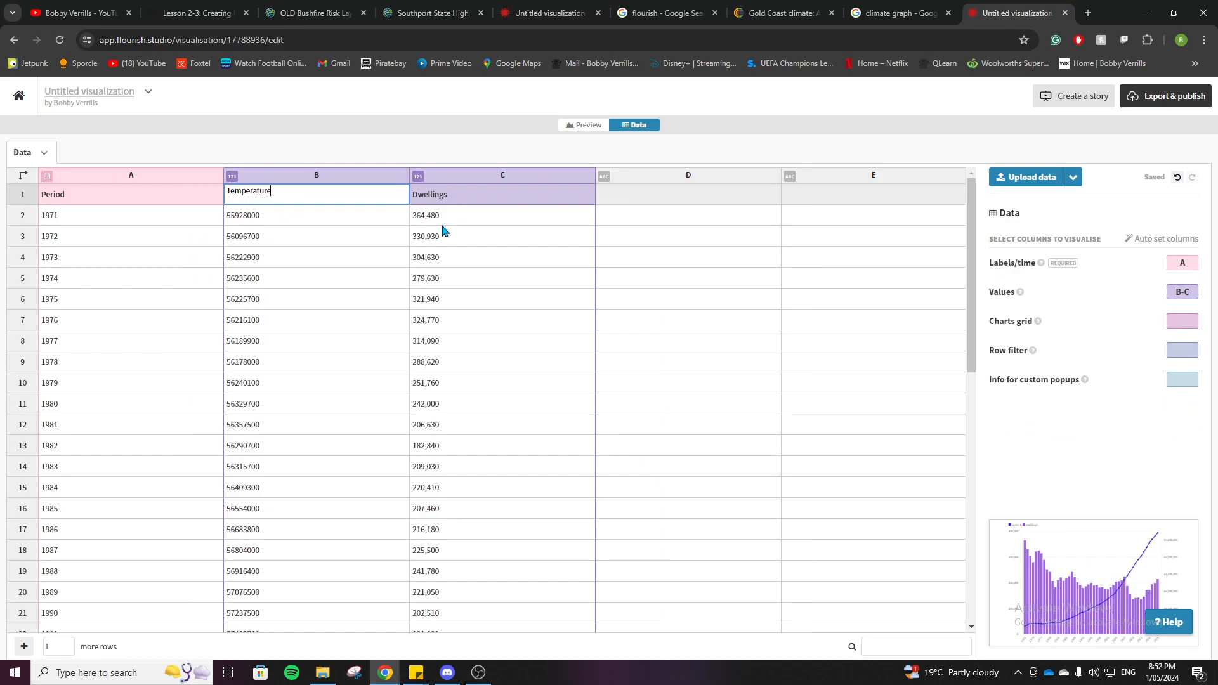
{"action": "left_click", "coordinate": [466, 201]}
{"action": "type", "text": "Pre"}
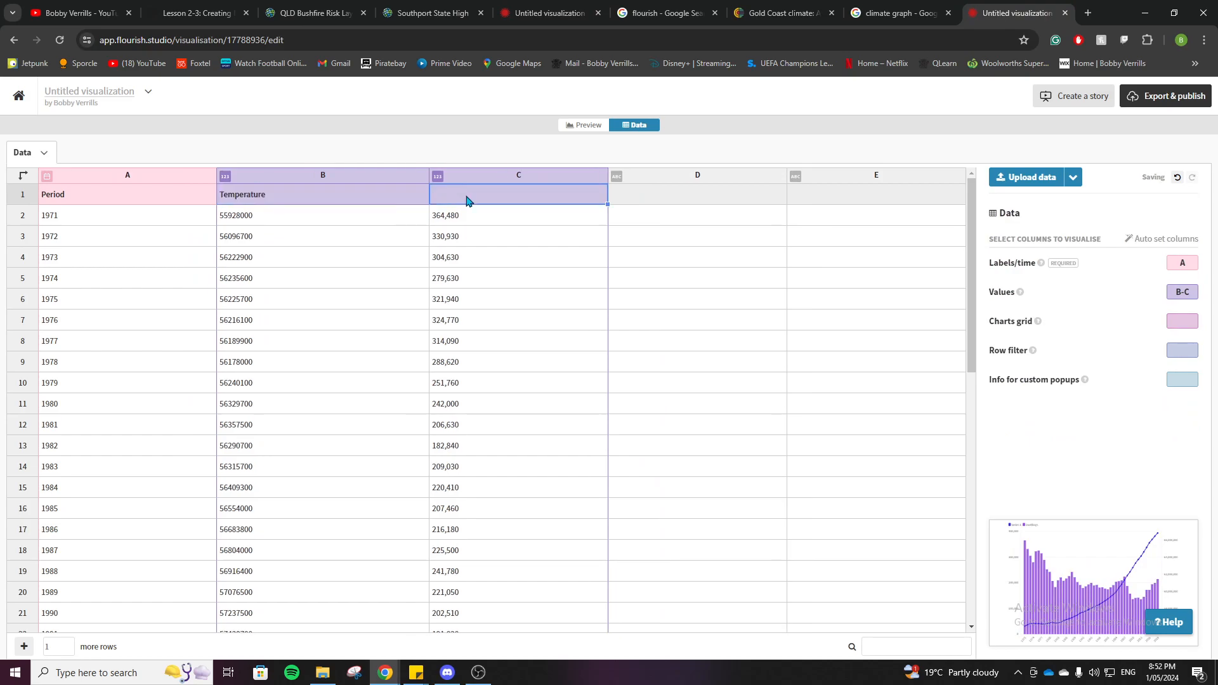
{"action": "type", "text": "cipitation"}
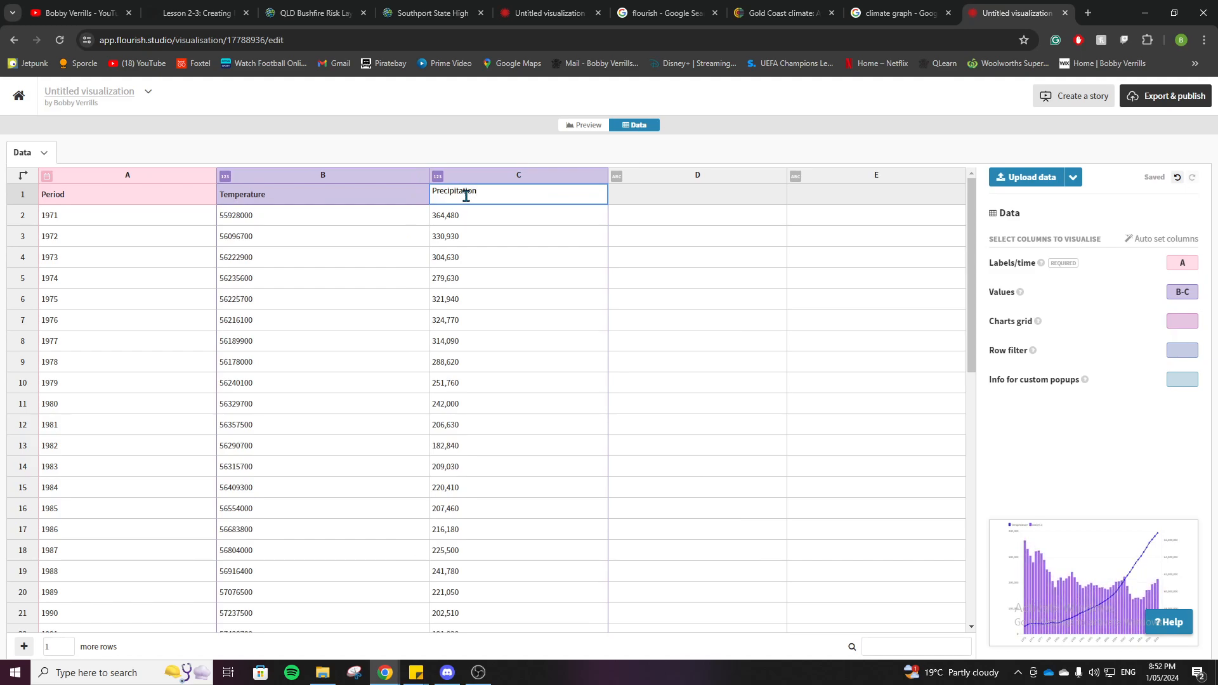
Step: Add the units to the value headings so they read Temperature (C) and Precipitation (mm)
{"action": "left_click", "coordinate": [324, 200]}
{"action": "double_click", "coordinate": [305, 196]}
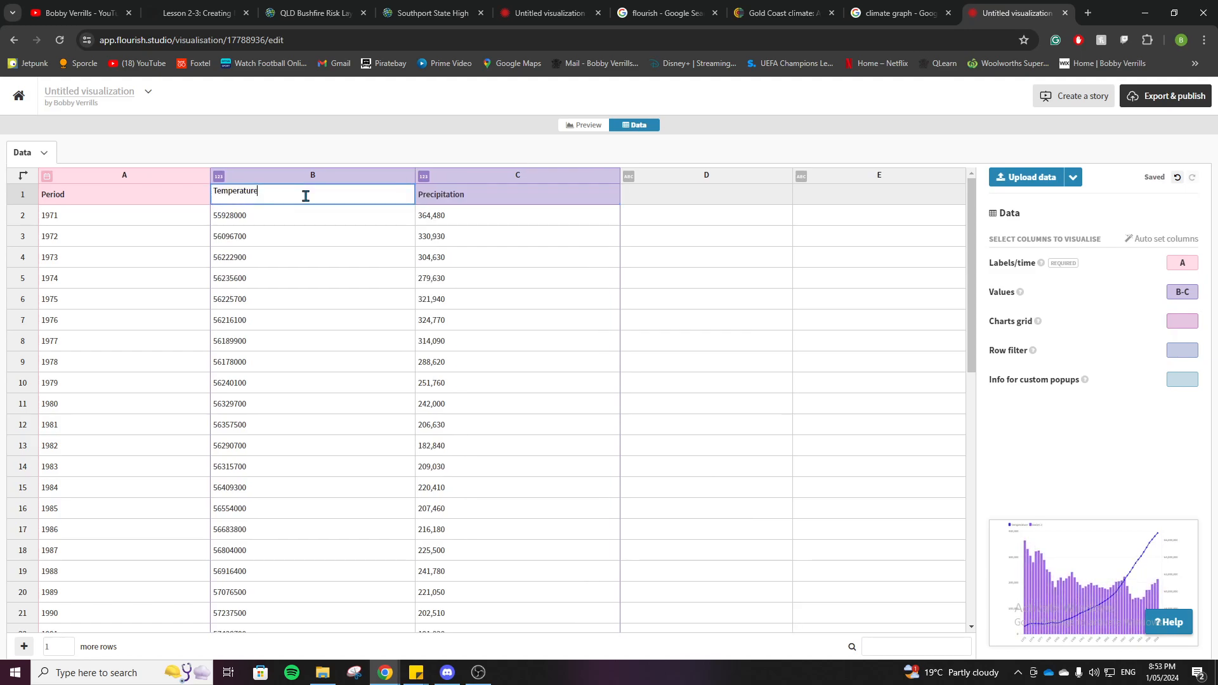
{"action": "type", "text": "(C)"}
{"action": "left_click", "coordinate": [495, 197]}
{"action": "double_click", "coordinate": [501, 193]}
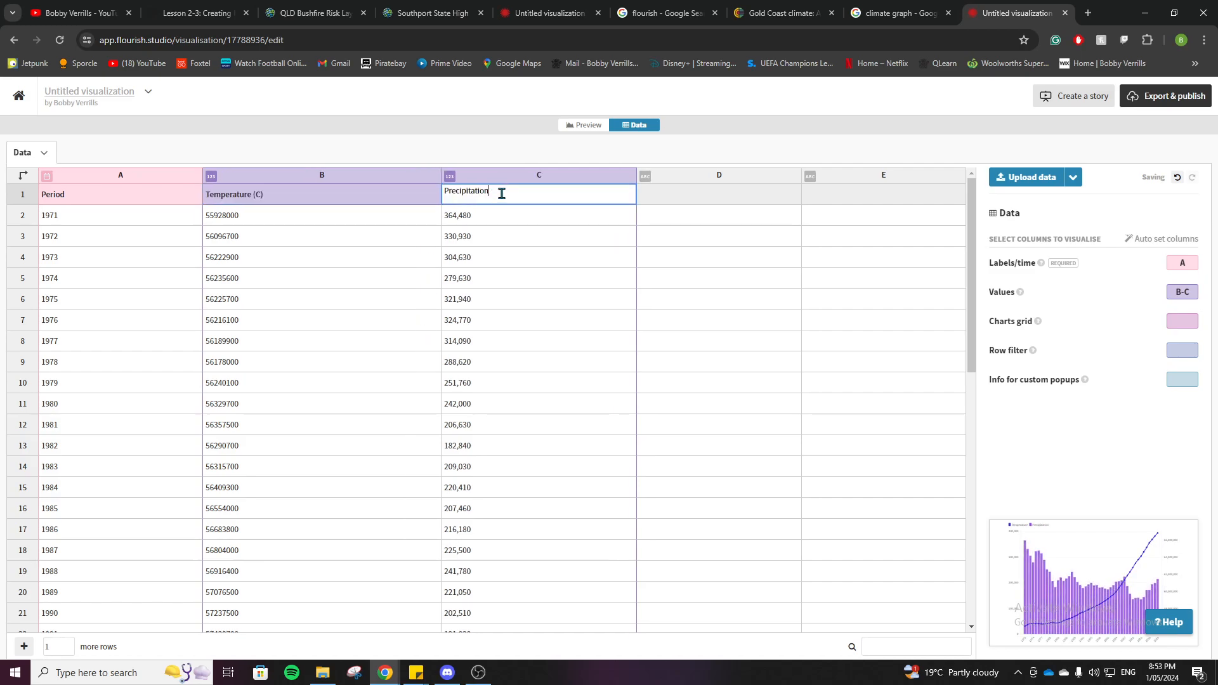
{"action": "type", "text": "(mm)"}
Step: Rename the Period heading in column A as Months
{"action": "double_click", "coordinate": [75, 193]}
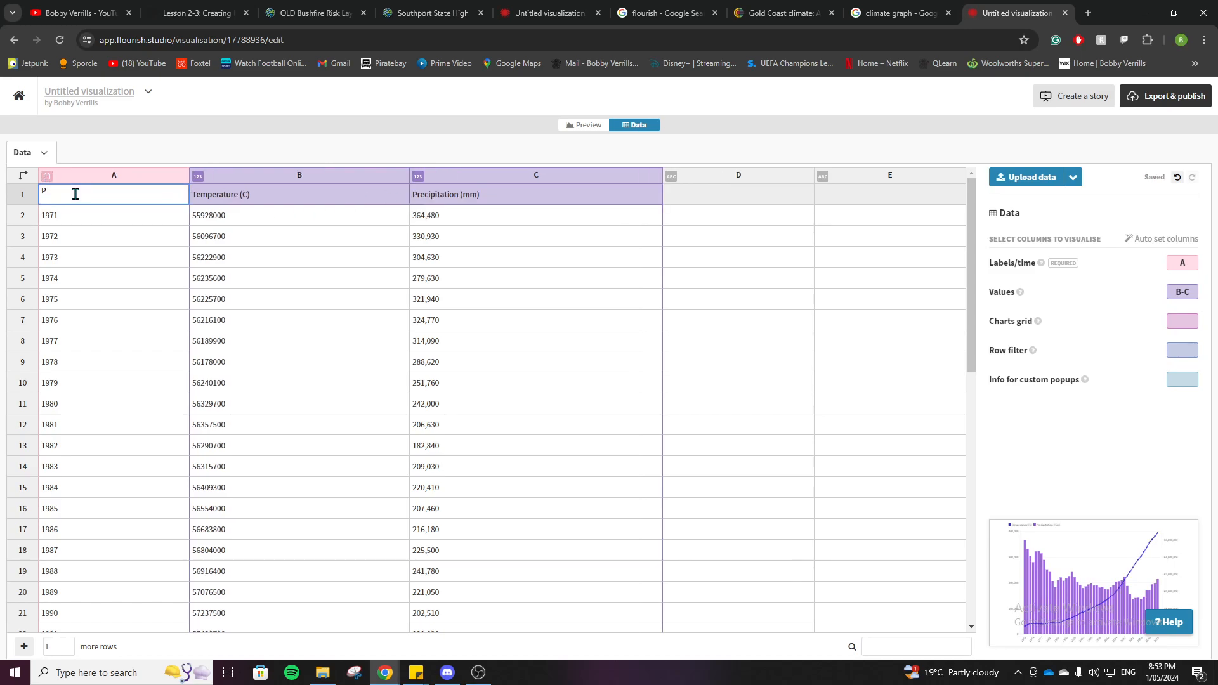
{"action": "key", "text": "BackSpace"}
{"action": "type", "text": "Mont"}
Step: Clear all sample data below the headings in columns A to C, from row 2 through row 50
{"action": "left_click", "coordinate": [83, 228]}
{"action": "left_click_drag", "start_coordinate": [43, 220], "coordinate": [552, 620]}
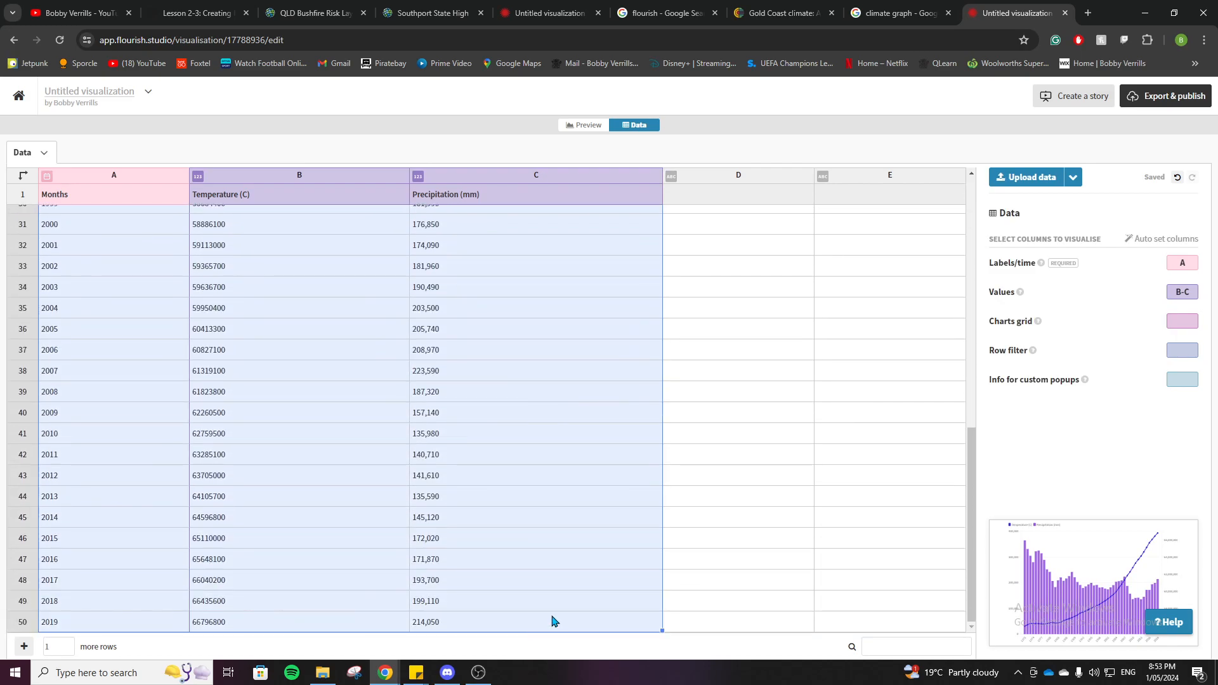
{"action": "key", "text": "Delete"}
{"action": "scroll", "coordinate": [484, 565], "scroll_direction": "up", "scroll_amount": 10}
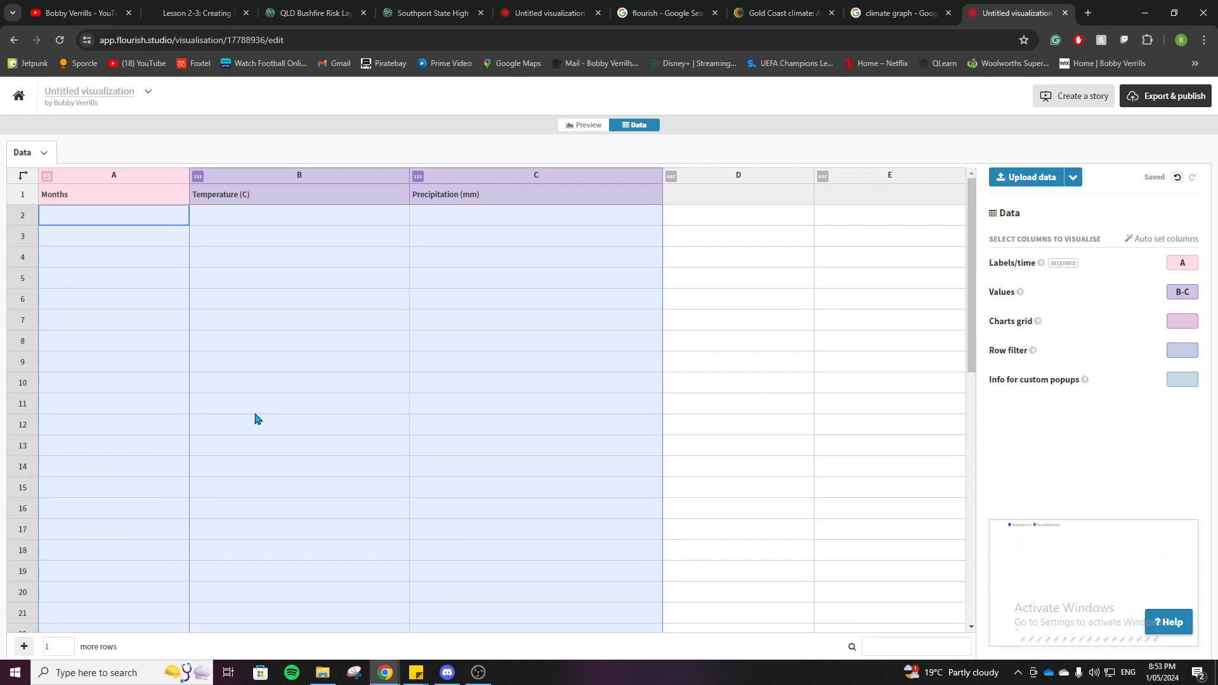
Step: Enter the month labels Jan, Feb, Mar, Apr and Jun in column A, starting from row 2
{"action": "left_click", "coordinate": [133, 218]}
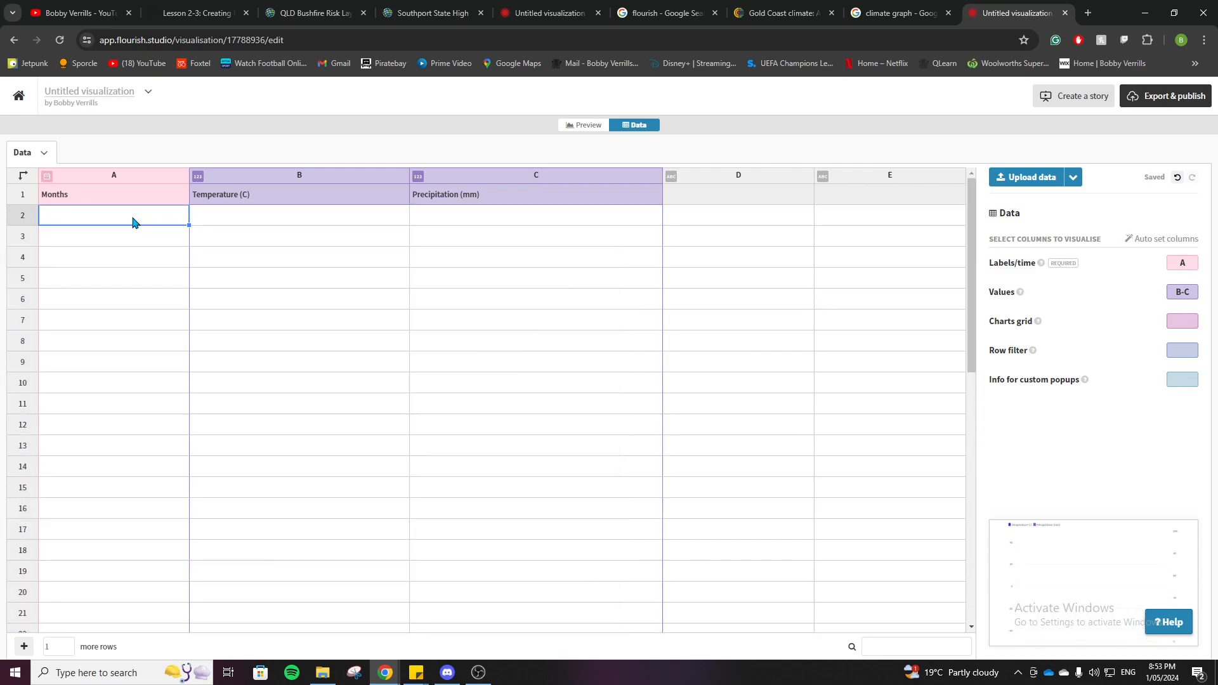
{"action": "type", "text": "Jan"}
{"action": "key", "text": "Return"}
{"action": "key", "text": "Left"}
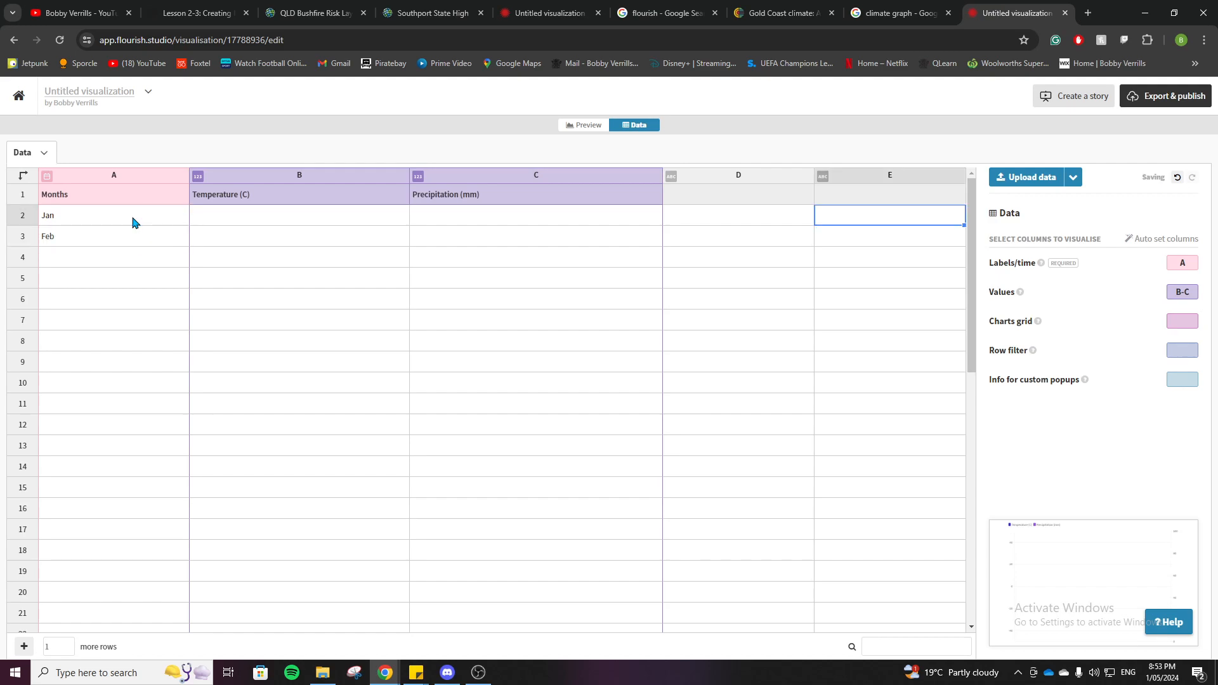
{"action": "left_click", "coordinate": [133, 221]}
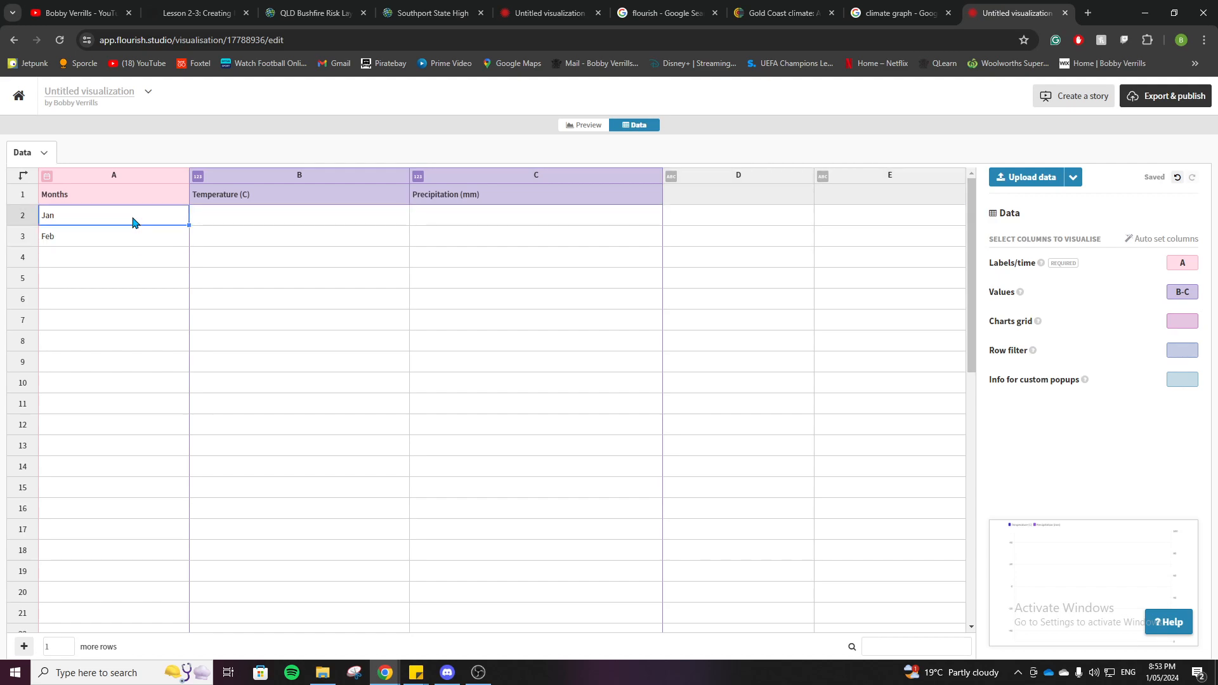
{"action": "key", "text": "Down"}
{"action": "key", "text": "Down"}
{"action": "type", "text": "Mar"}
{"action": "key", "text": "Return"}
{"action": "type", "text": "Apr"}
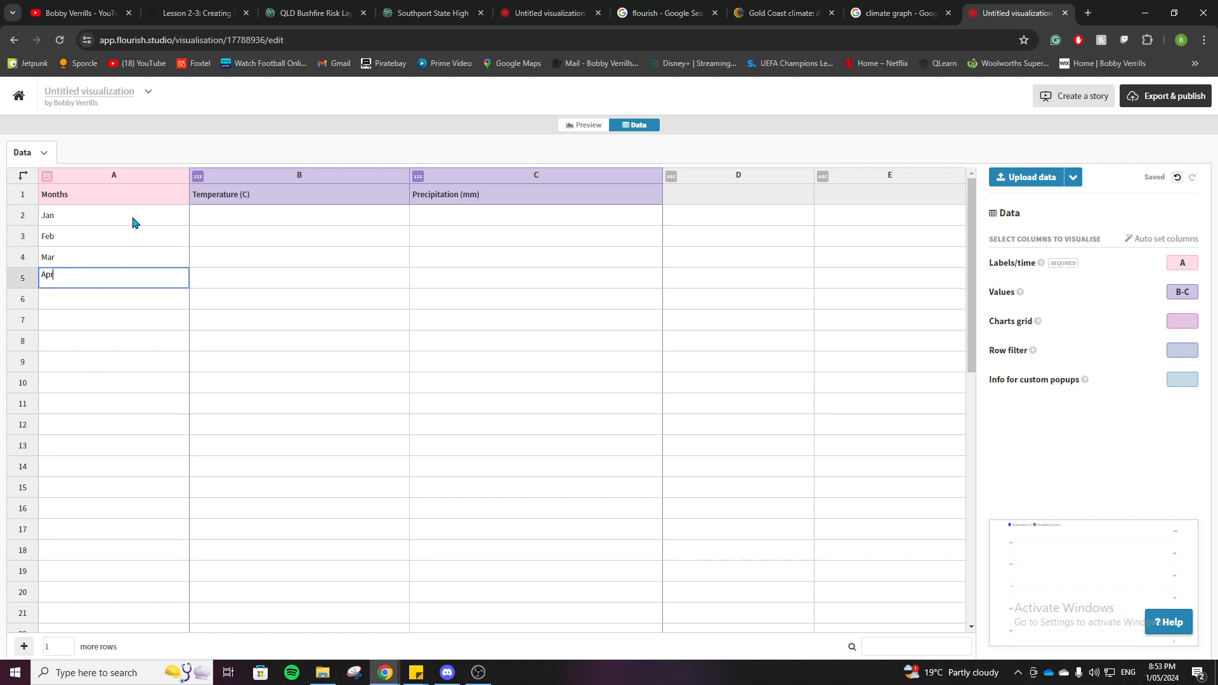
{"action": "key", "text": "Return"}
{"action": "type", "text": "Jun"}
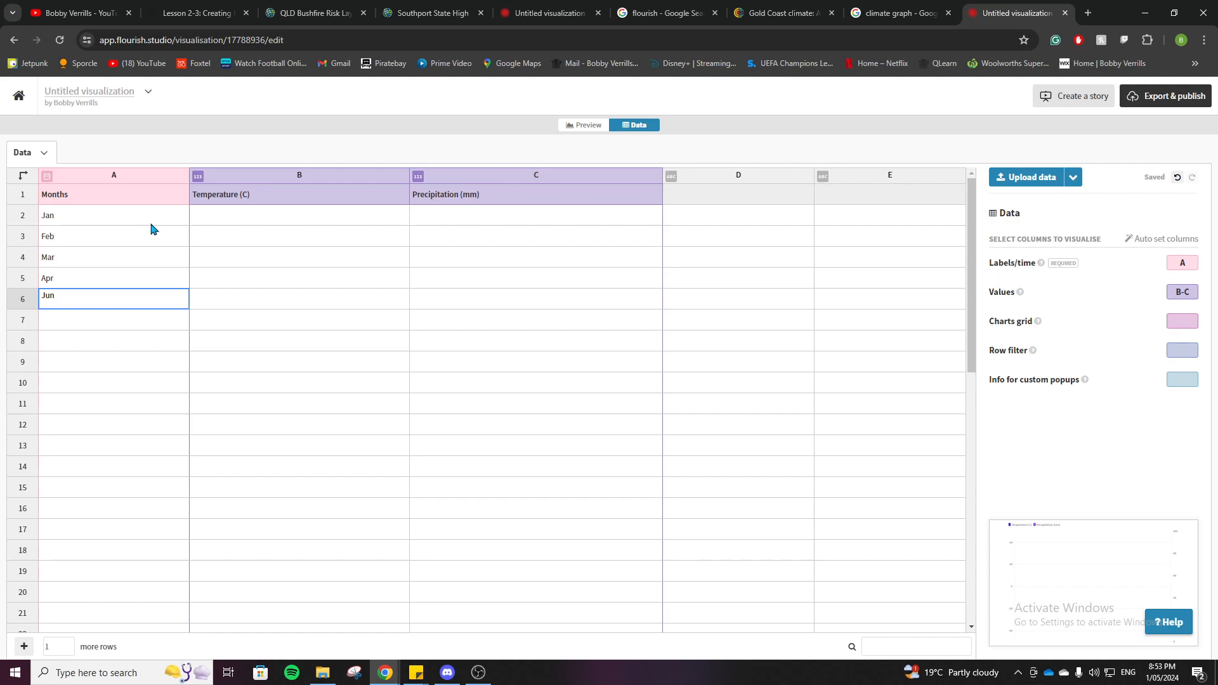
{"action": "key", "text": "Return"}
{"action": "left_click", "coordinate": [93, 360]}
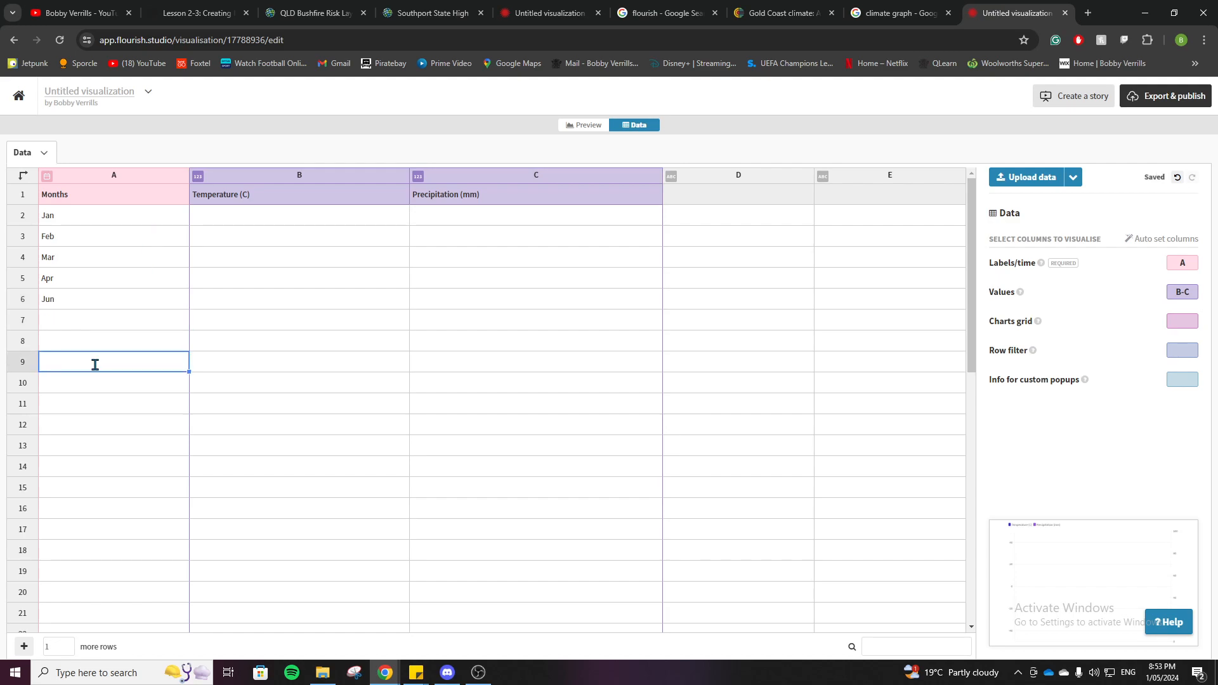
Step: Apply the Number data type to the Precipitation (mm) column with input format 12,235.56 and output matching the input
{"action": "left_click", "coordinate": [216, 218]}
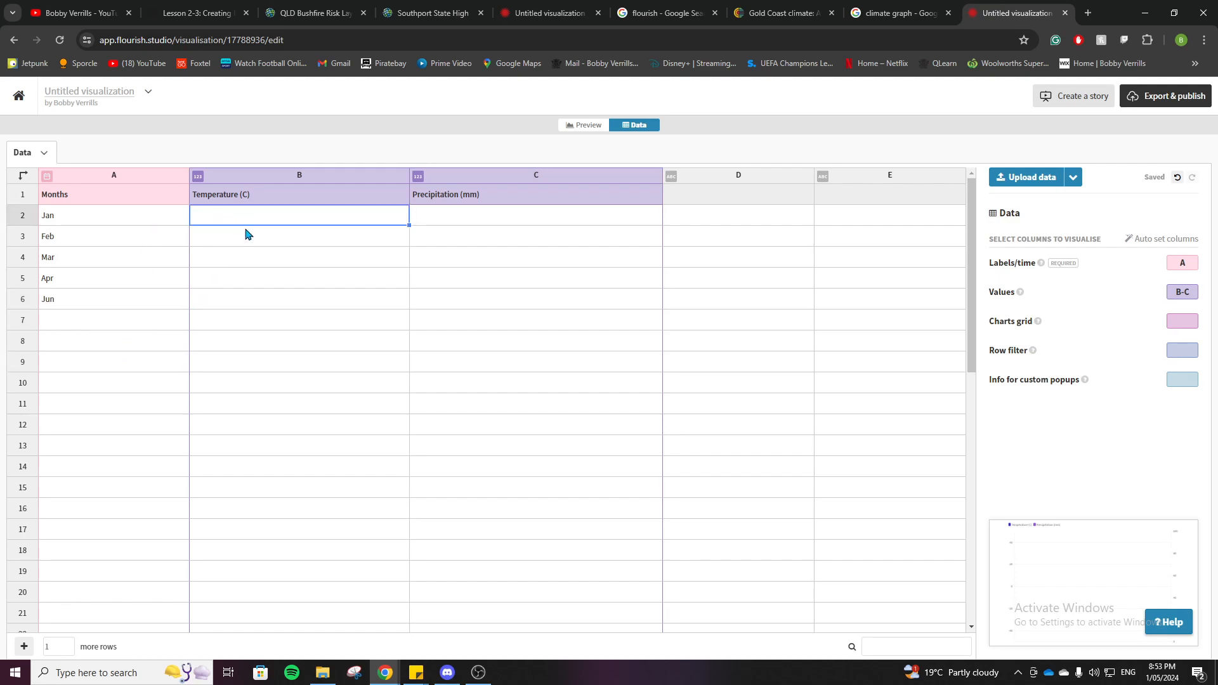
{"action": "left_click", "coordinate": [456, 219]}
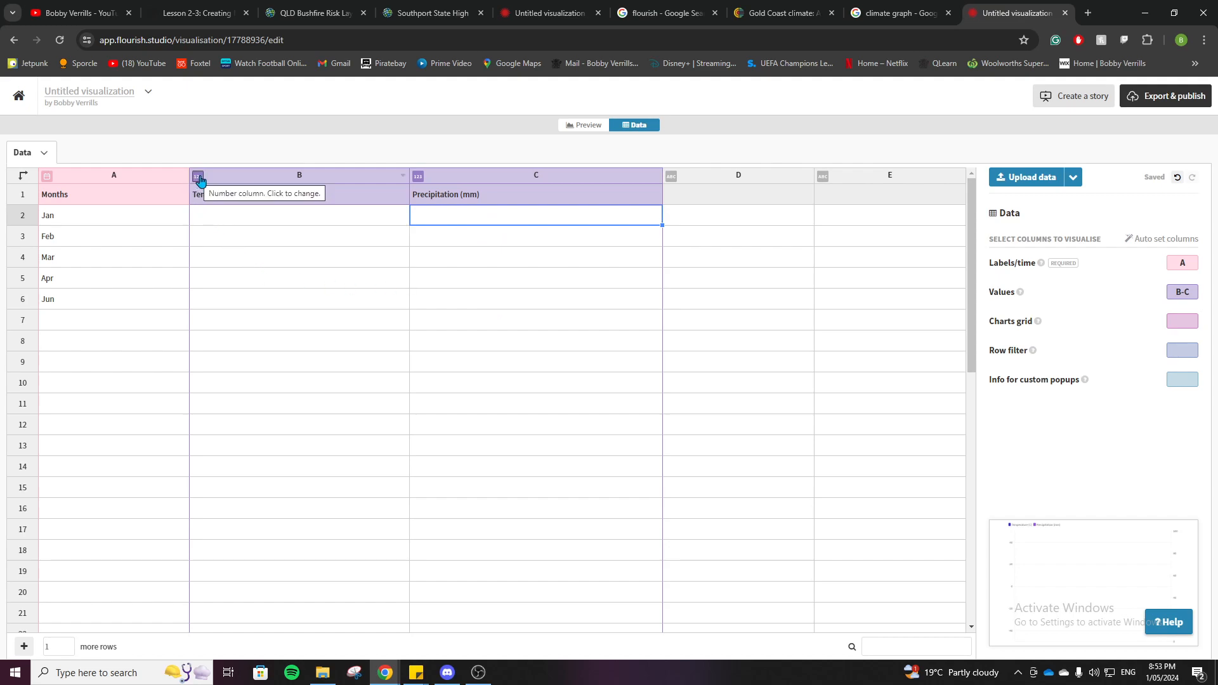
{"action": "left_click", "coordinate": [418, 177]}
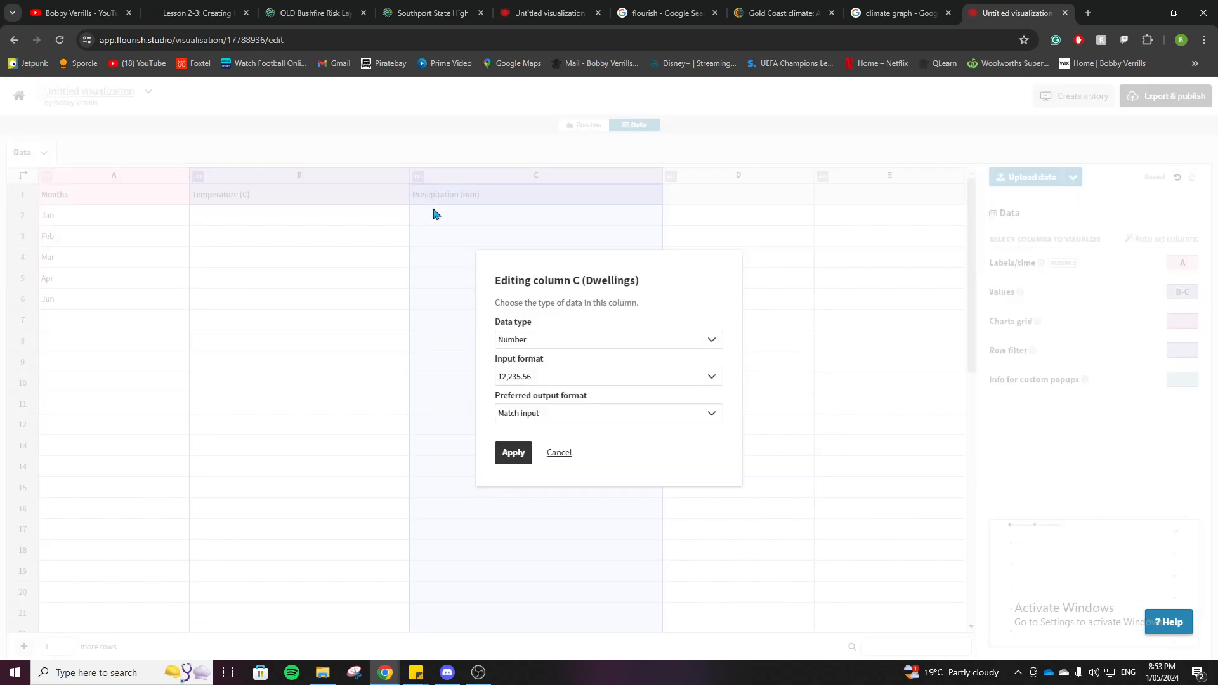
{"action": "left_click", "coordinate": [513, 452]}
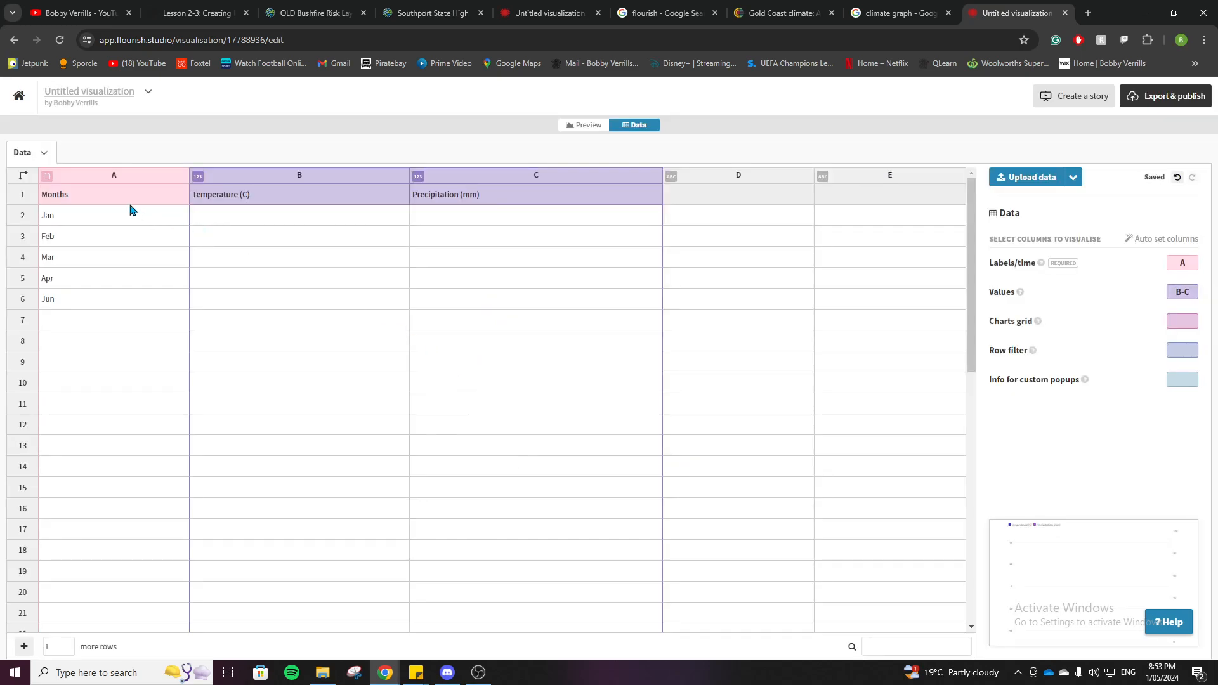
Step: Set the Months column's data type to Text and preview the chart before returning to its data
{"action": "left_click", "coordinate": [47, 177]}
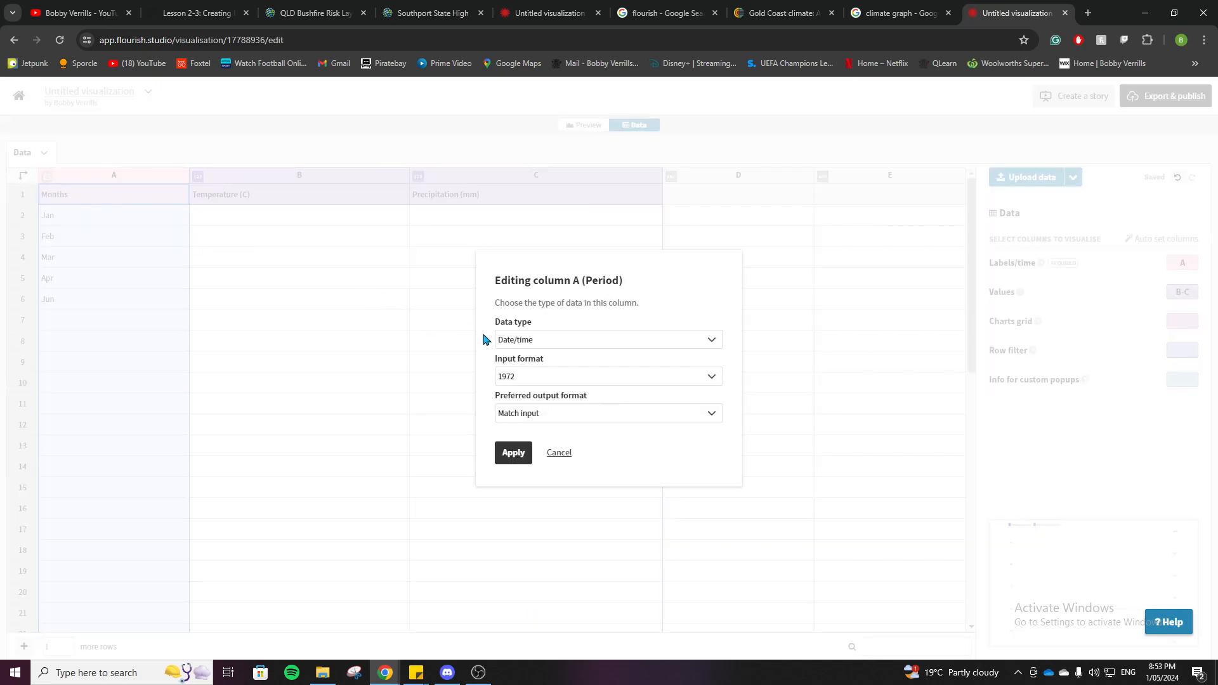
{"action": "left_click", "coordinate": [551, 341]}
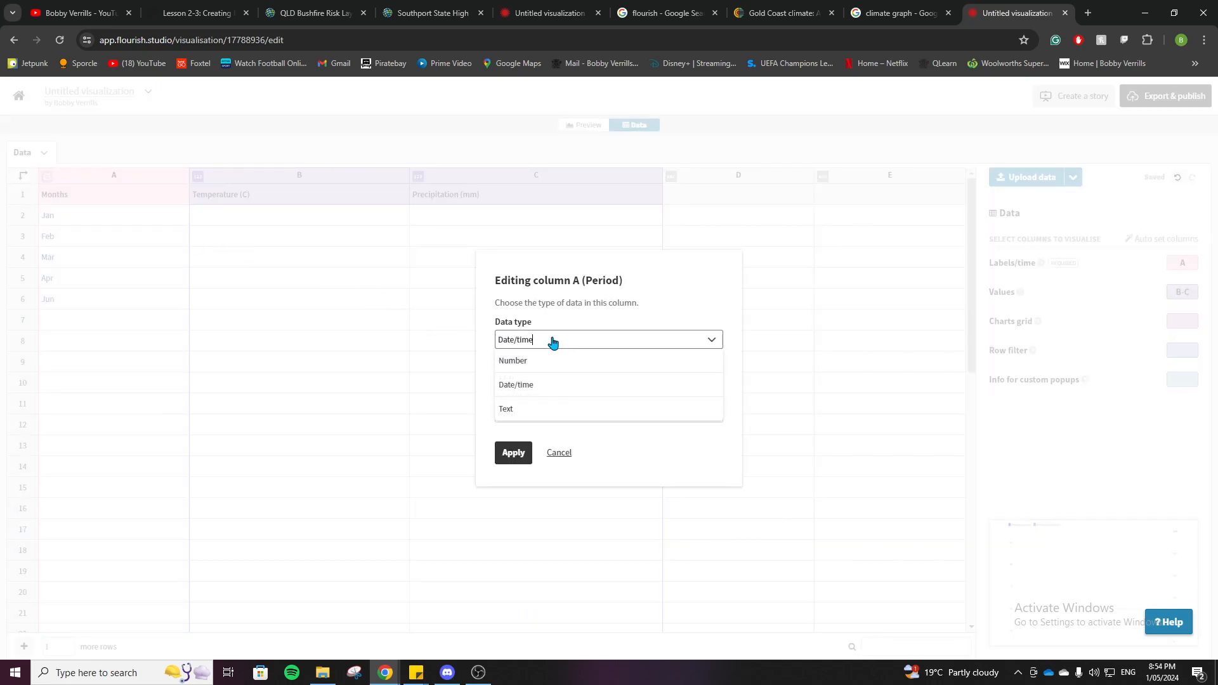
{"action": "left_click", "coordinate": [538, 409]}
{"action": "left_click", "coordinate": [515, 419]}
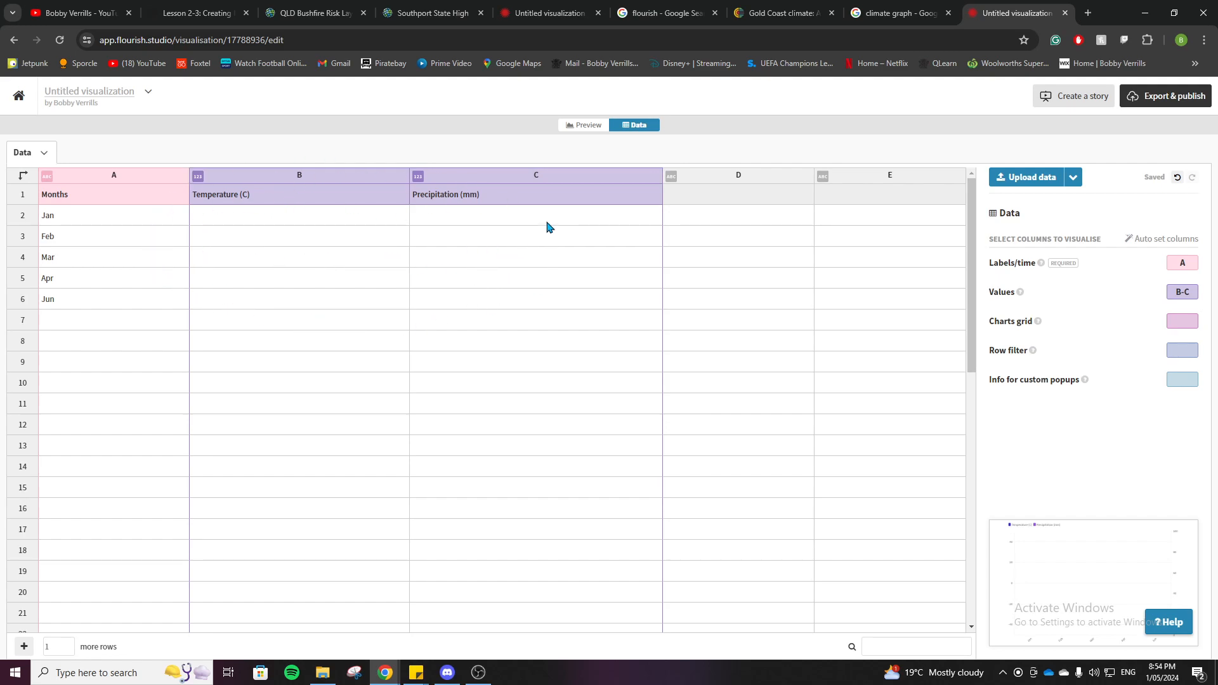
{"action": "left_click", "coordinate": [577, 129]}
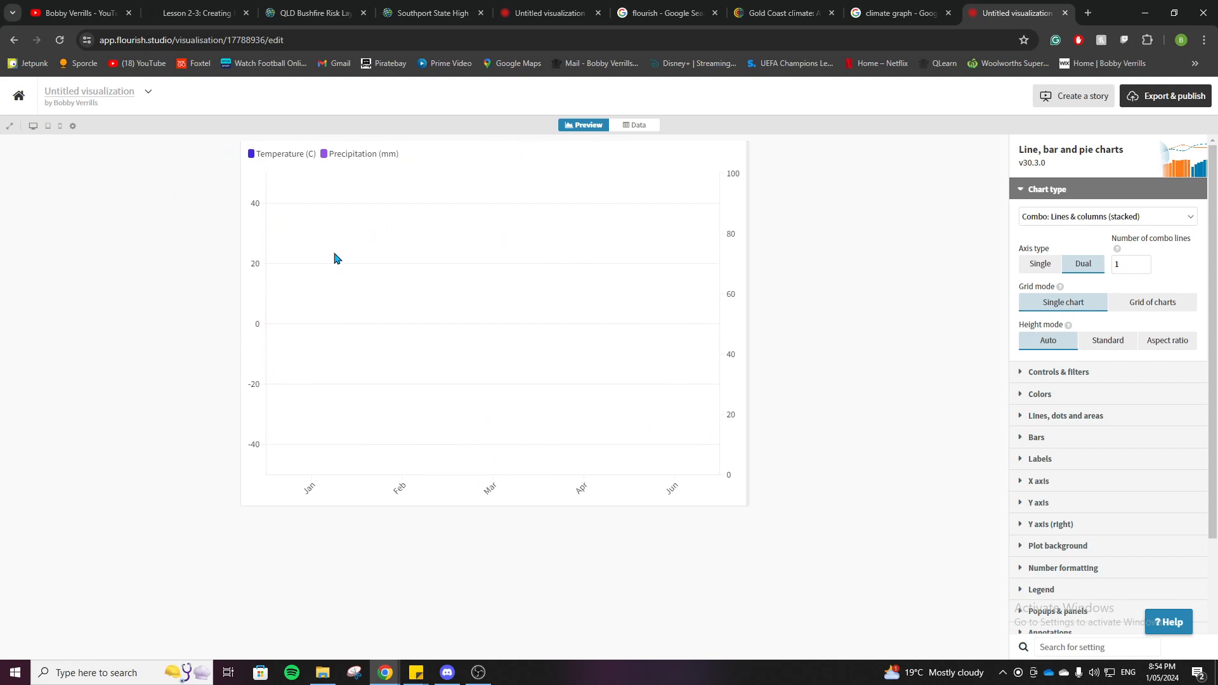
{"action": "left_click", "coordinate": [627, 126]}
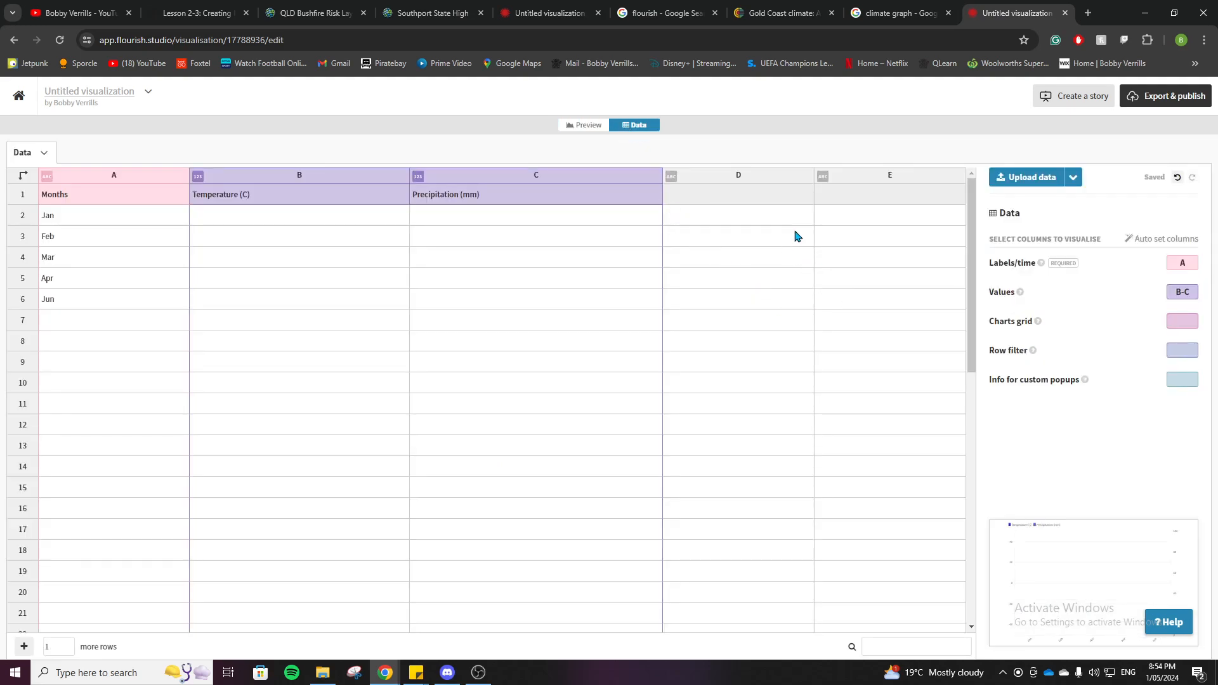
Step: Check the Labels/time column assignment in the completed Gold Coast visualization, and preview its graph with the Y axis (right) settings collapsed
{"action": "left_click", "coordinate": [527, 14]}
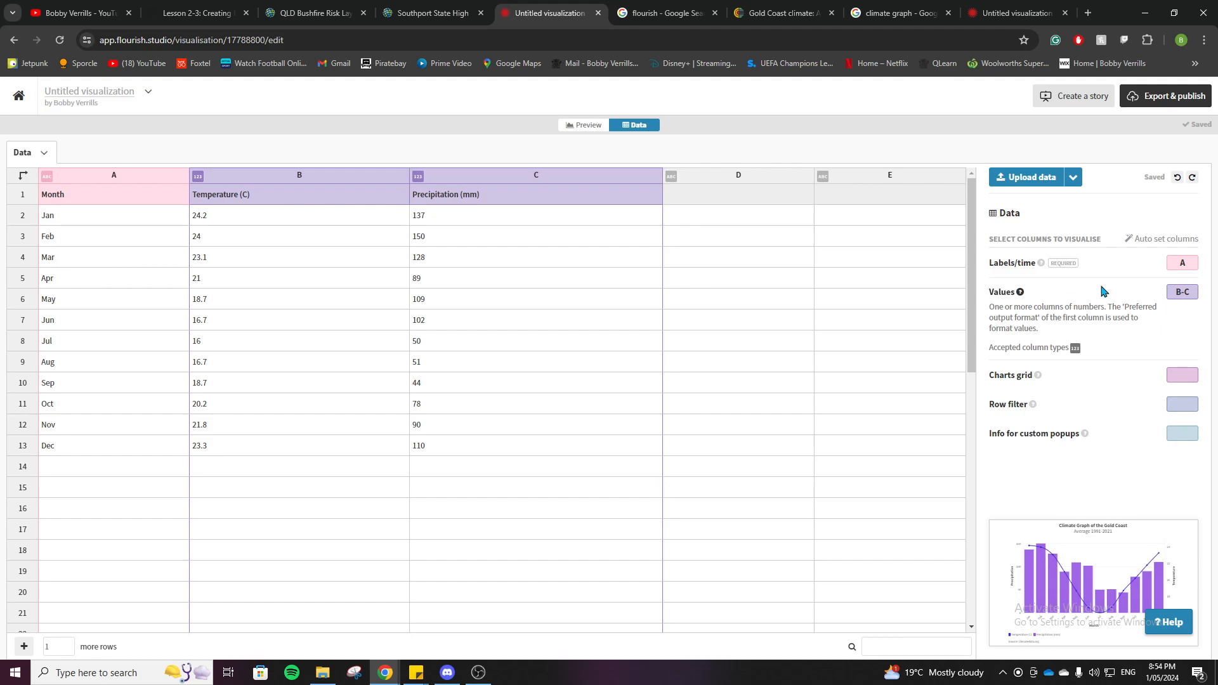
{"action": "left_click", "coordinate": [1183, 262]}
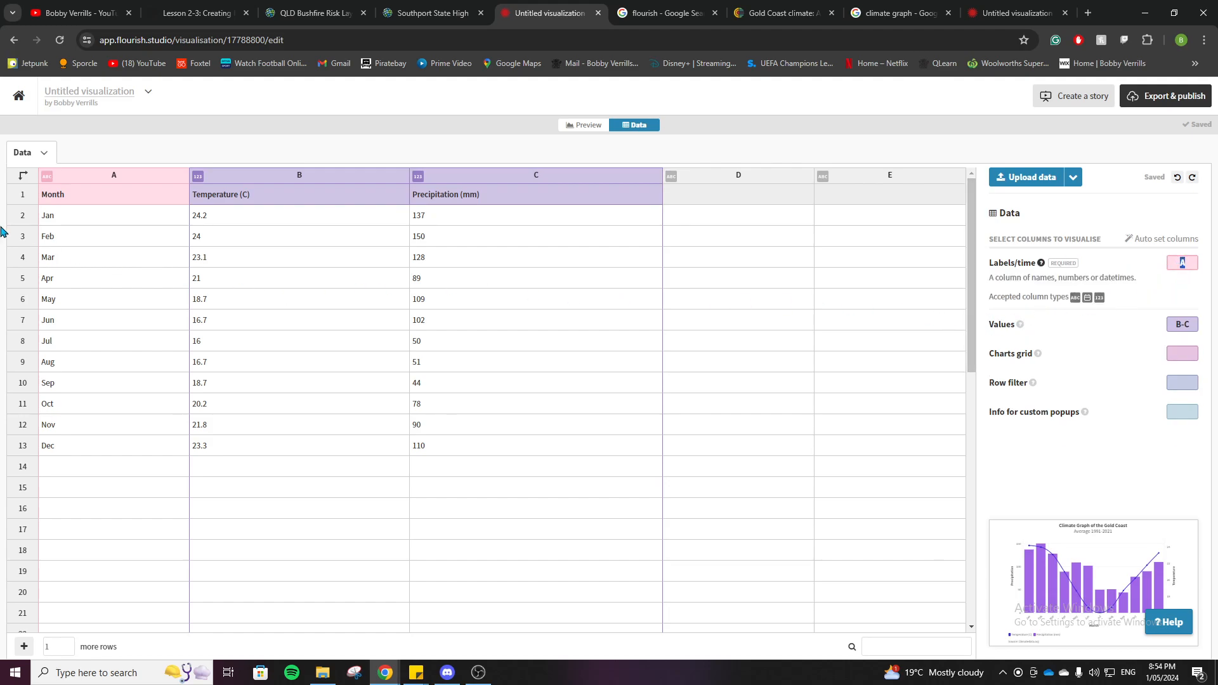
{"action": "left_click", "coordinate": [911, 326]}
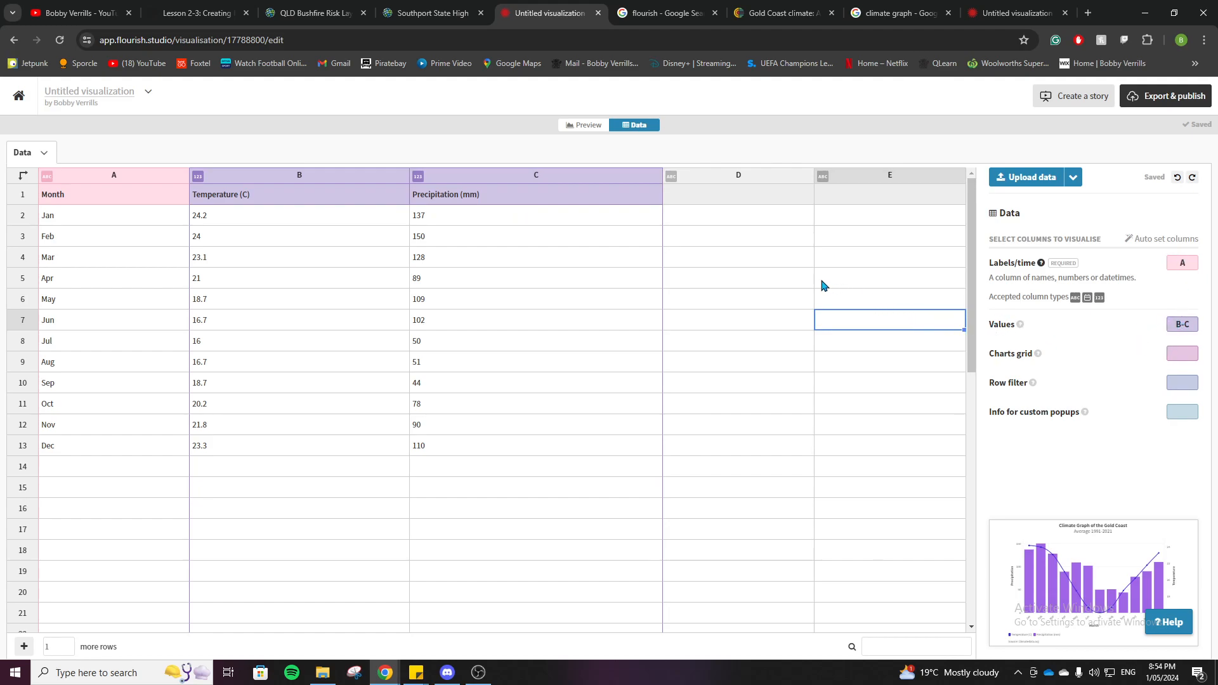
{"action": "left_click", "coordinate": [587, 126]}
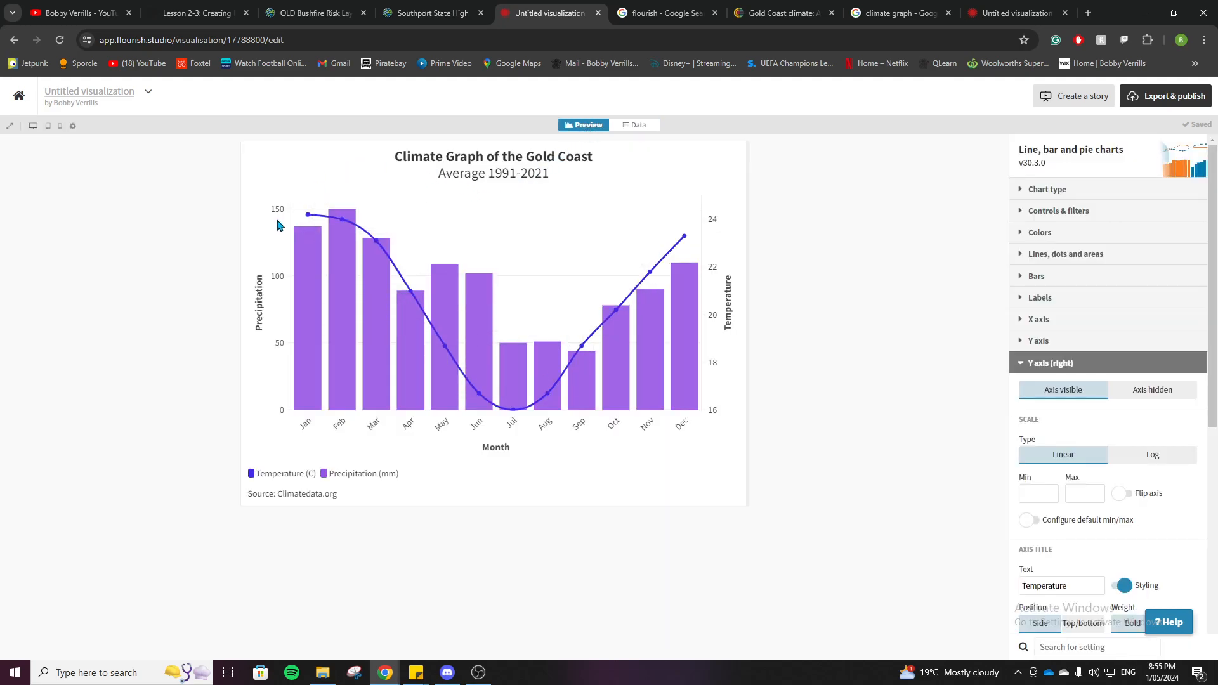
{"action": "left_click", "coordinate": [1031, 366]}
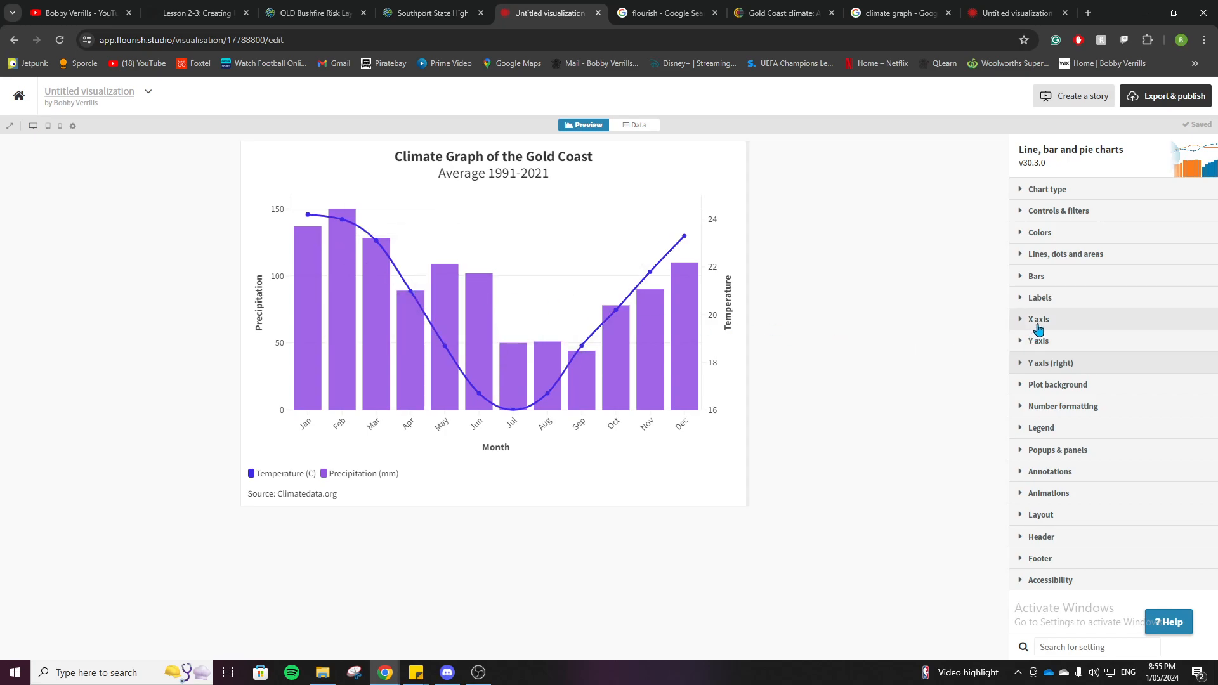
Step: Review the X axis title settings, checking the custom text Month and switching the title styling off and back on
{"action": "left_click", "coordinate": [1039, 328]}
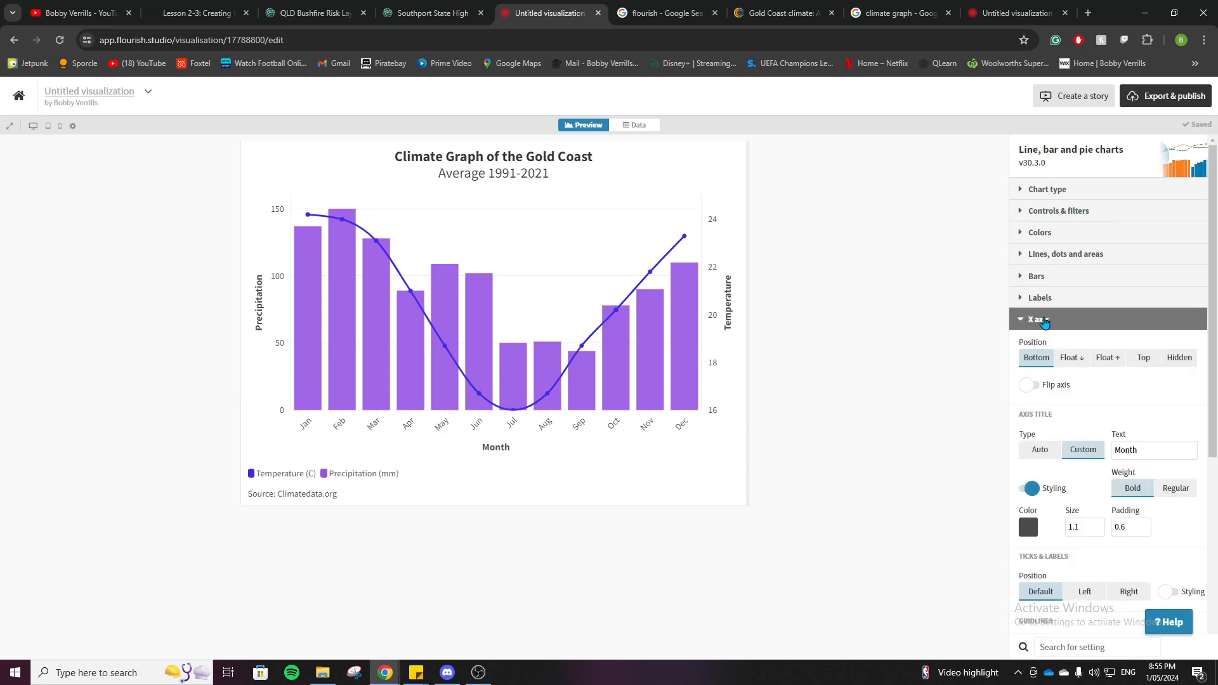
{"action": "scroll", "coordinate": [1051, 397], "scroll_direction": "down", "scroll_amount": 2}
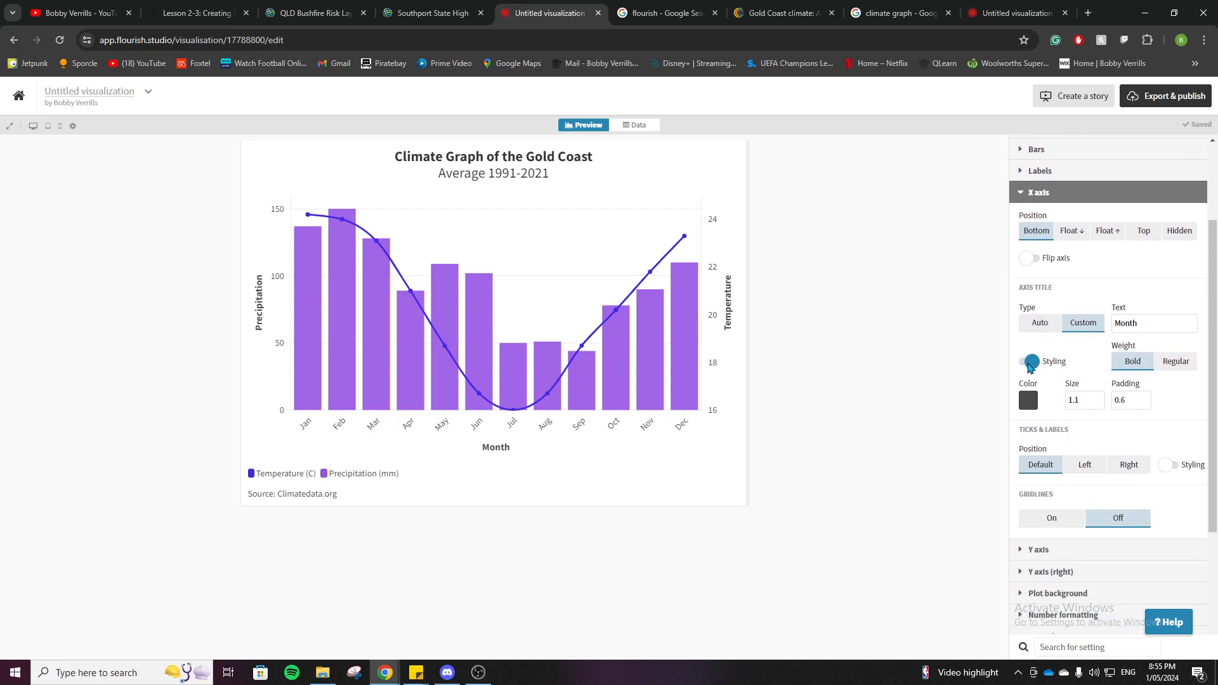
{"action": "left_click", "coordinate": [1029, 363]}
{"action": "left_click", "coordinate": [1029, 363]}
{"action": "left_click_drag", "start_coordinate": [1144, 324], "coordinate": [1114, 324]}
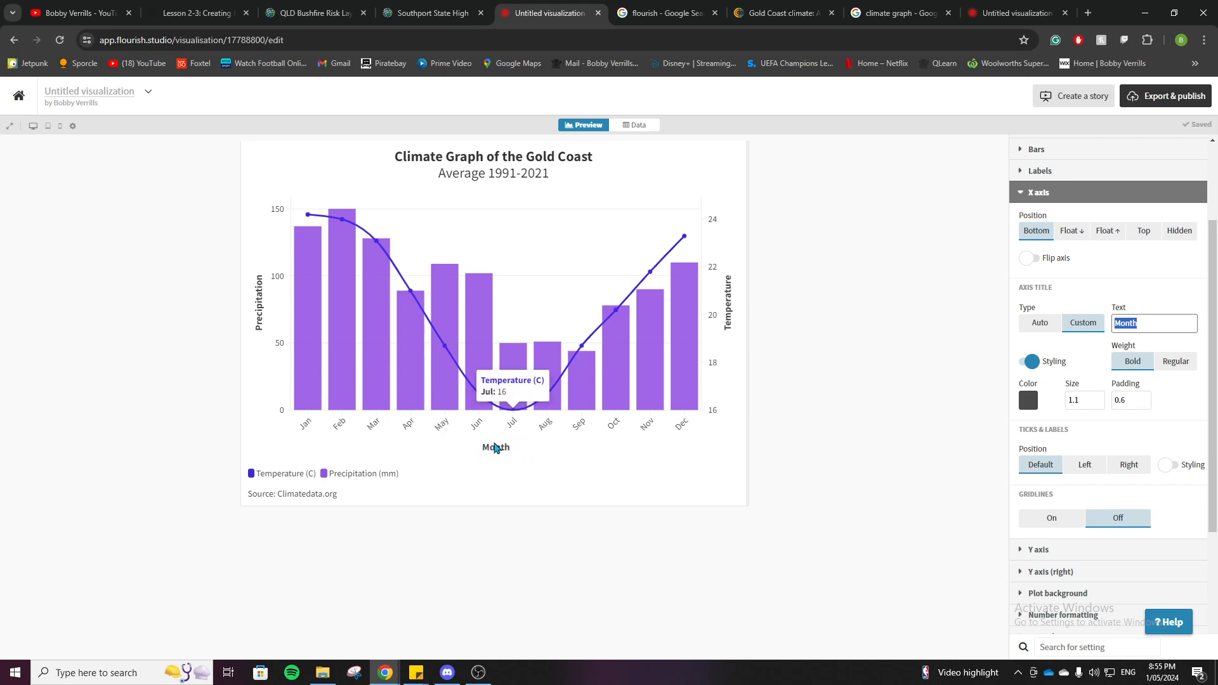
{"action": "left_click", "coordinate": [1043, 193]}
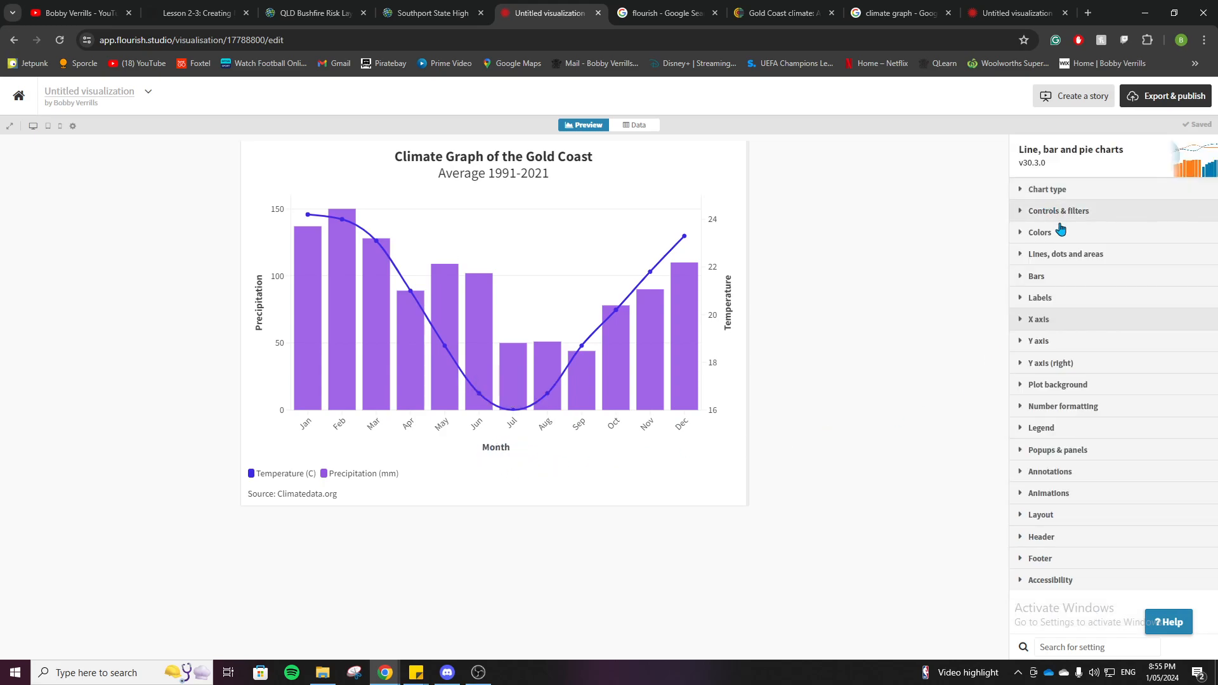
Step: Try the Top/bottom position for the Y axis title Precipitation, and return it to Side
{"action": "left_click", "coordinate": [1063, 341]}
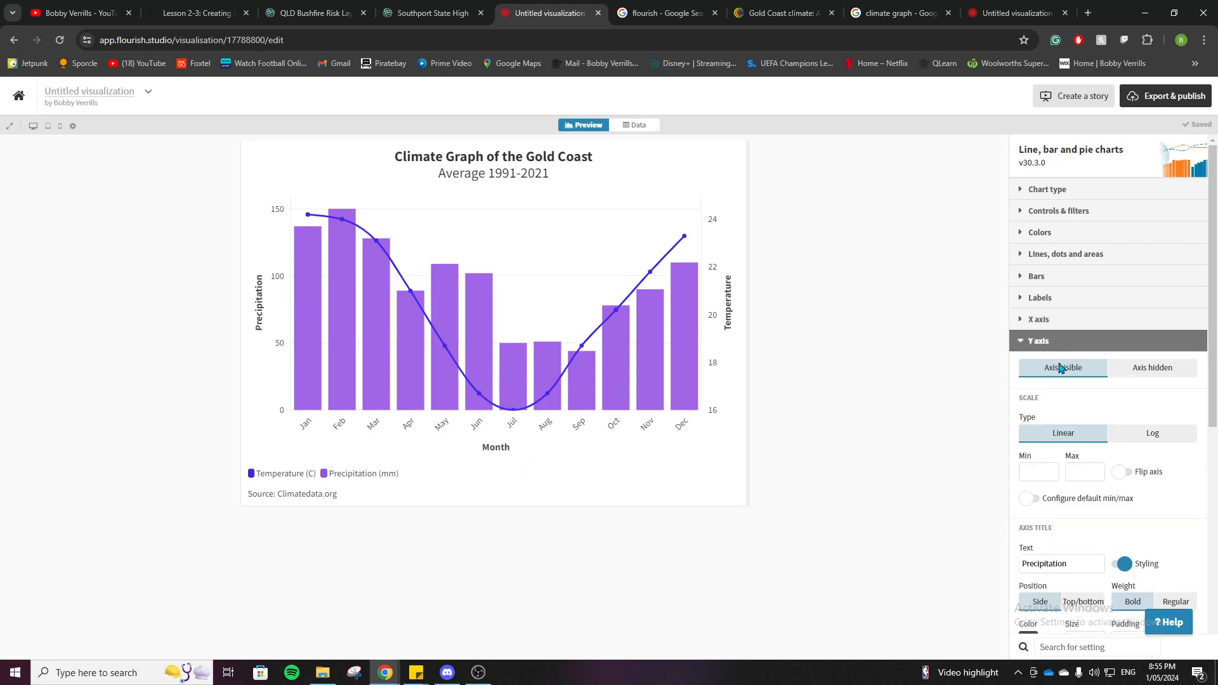
{"action": "scroll", "coordinate": [1059, 368], "scroll_direction": "down", "scroll_amount": 2}
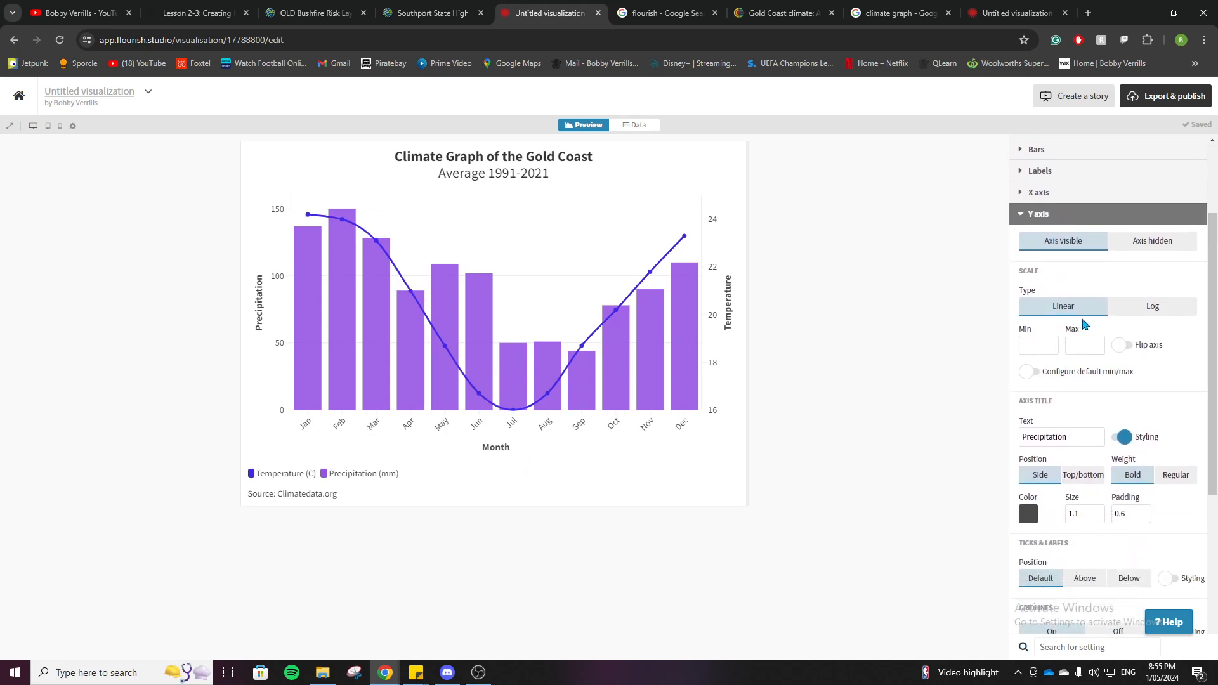
{"action": "scroll", "coordinate": [1078, 374], "scroll_direction": "down", "scroll_amount": 2}
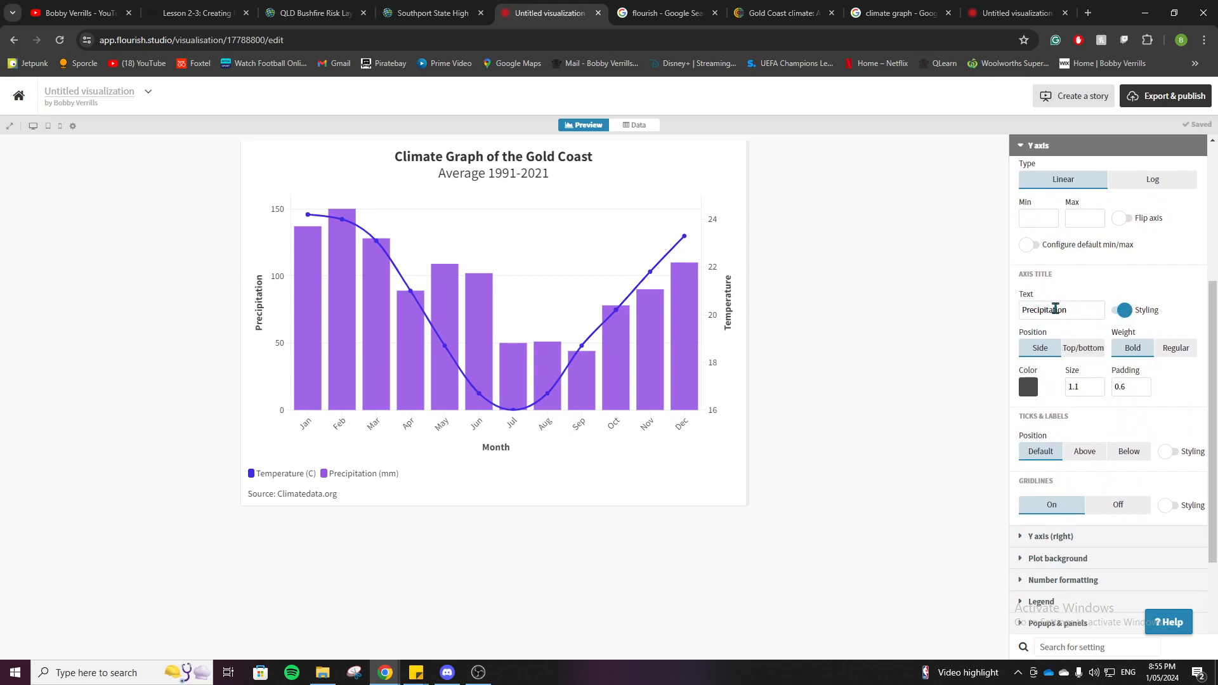
{"action": "left_click", "coordinate": [1082, 349]}
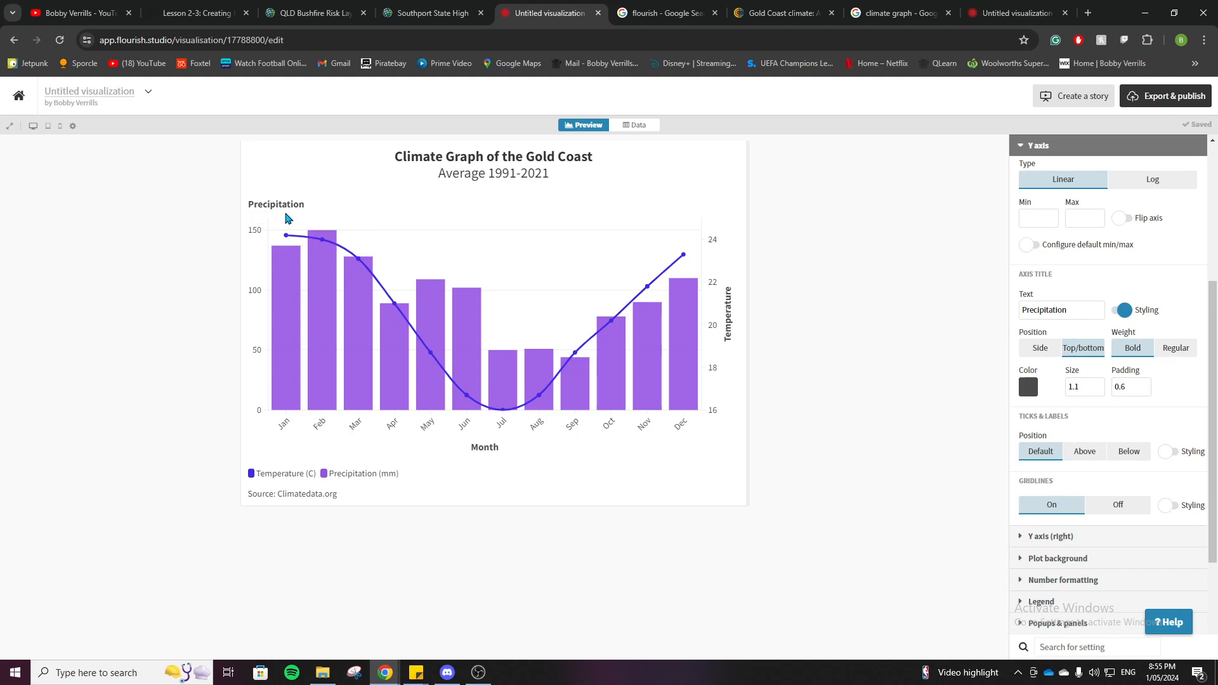
{"action": "left_click", "coordinate": [1040, 354]}
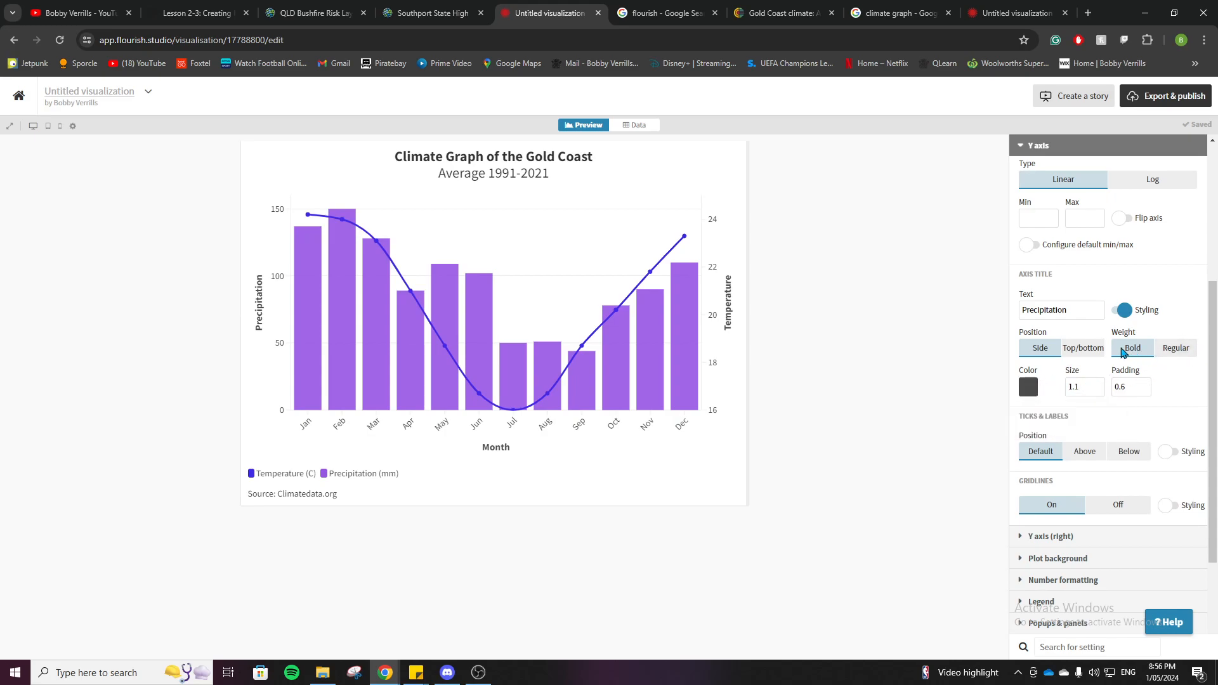
{"action": "scroll", "coordinate": [1119, 325], "scroll_direction": "up", "scroll_amount": 2}
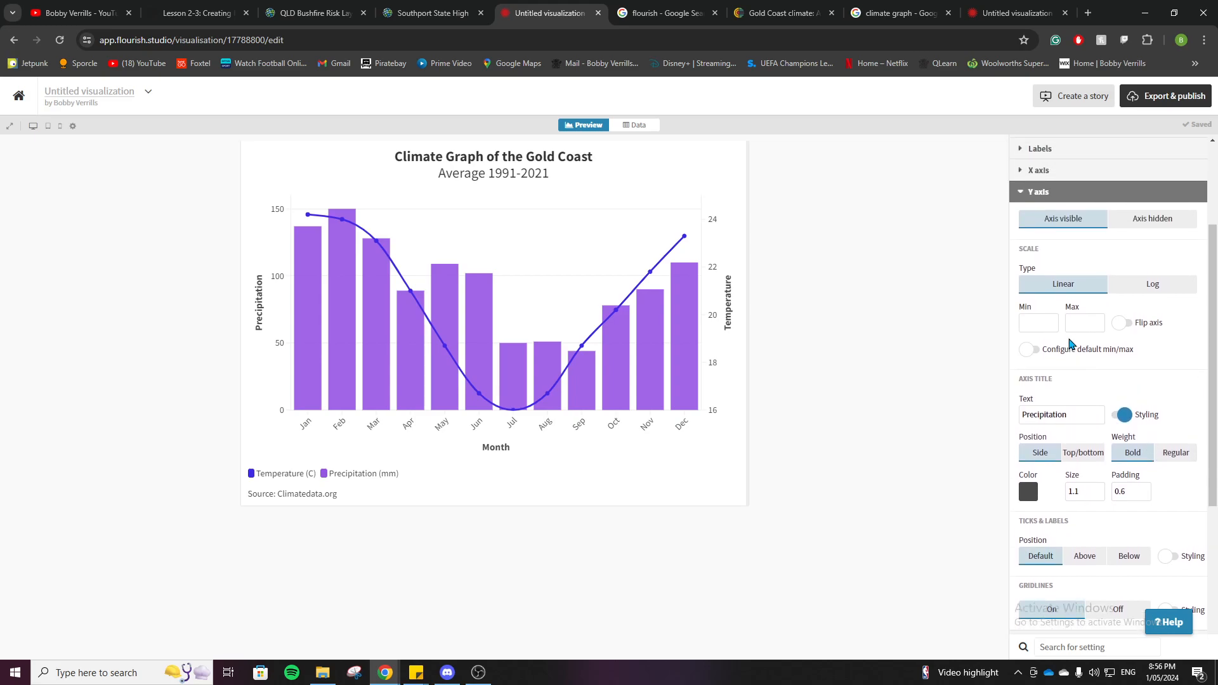
{"action": "scroll", "coordinate": [1040, 311], "scroll_direction": "up", "scroll_amount": 3}
{"action": "left_click", "coordinate": [1035, 275]}
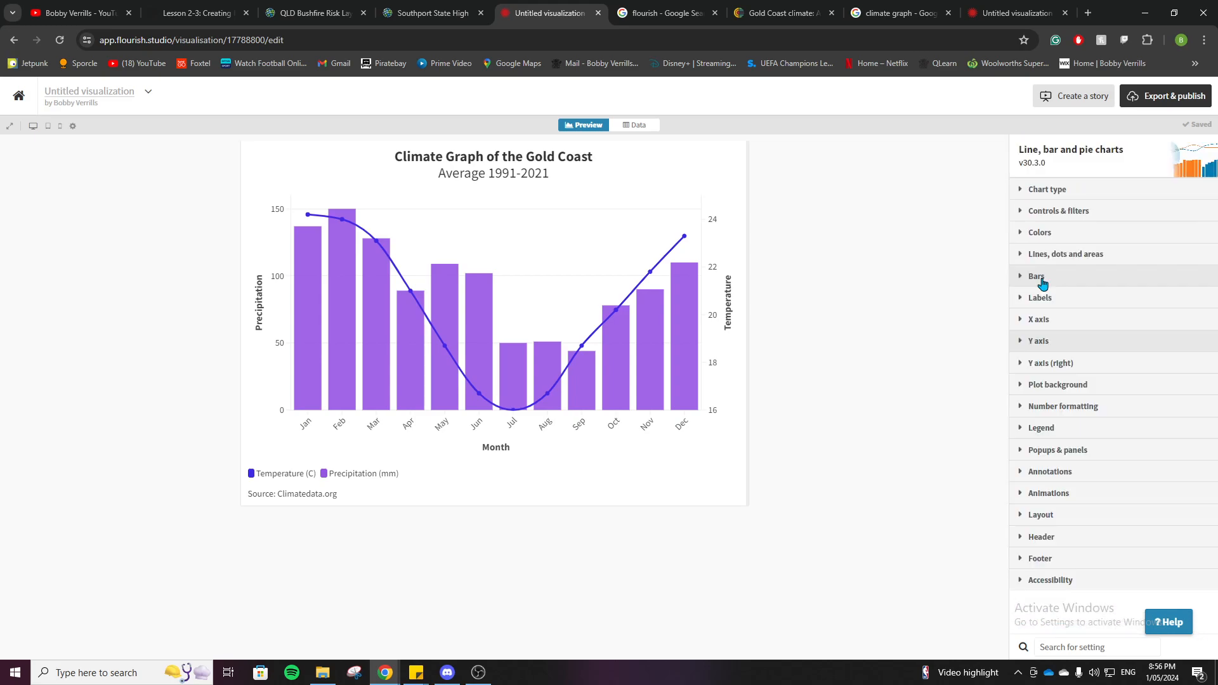
Step: Review the Y axis (right) settings for the Temperature title and scale
{"action": "left_click", "coordinate": [1058, 364]}
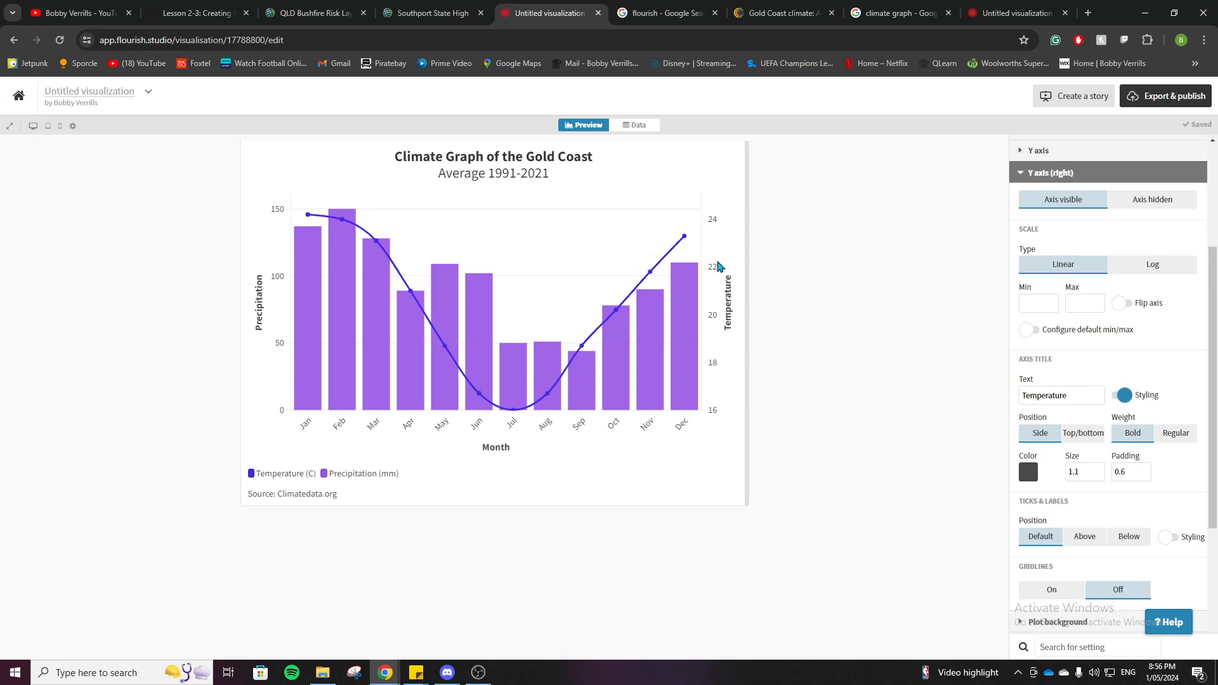
{"action": "scroll", "coordinate": [1040, 247], "scroll_direction": "up", "scroll_amount": 1}
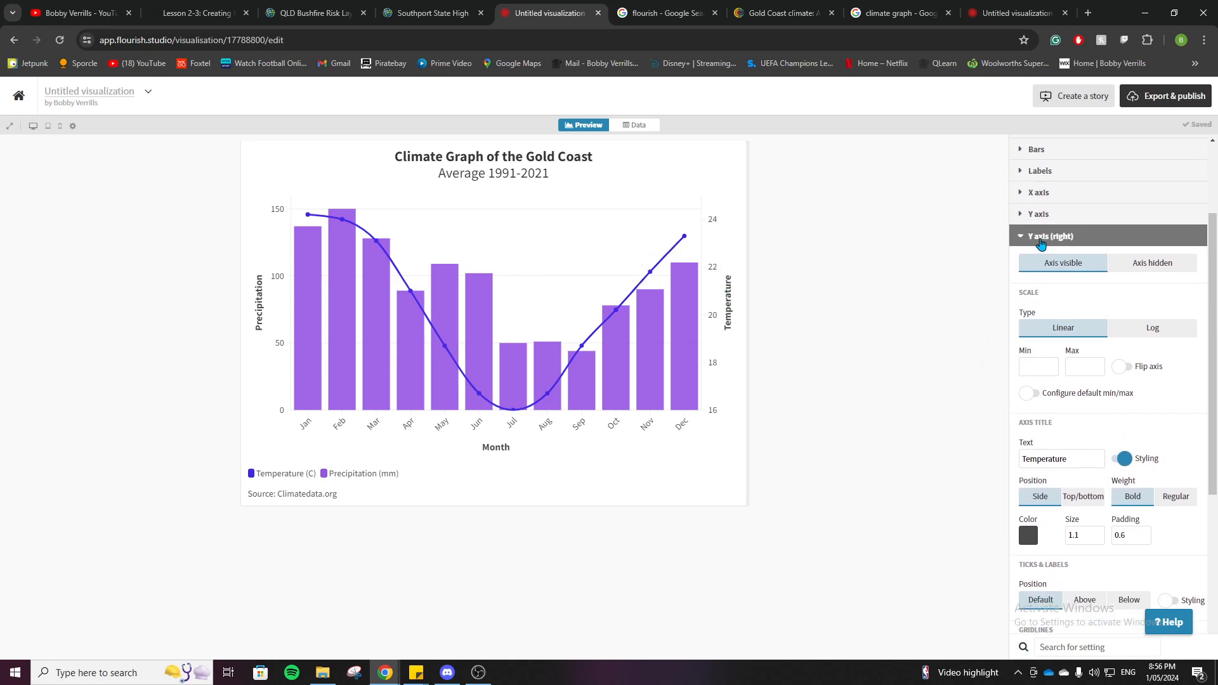
{"action": "left_click", "coordinate": [1046, 237]}
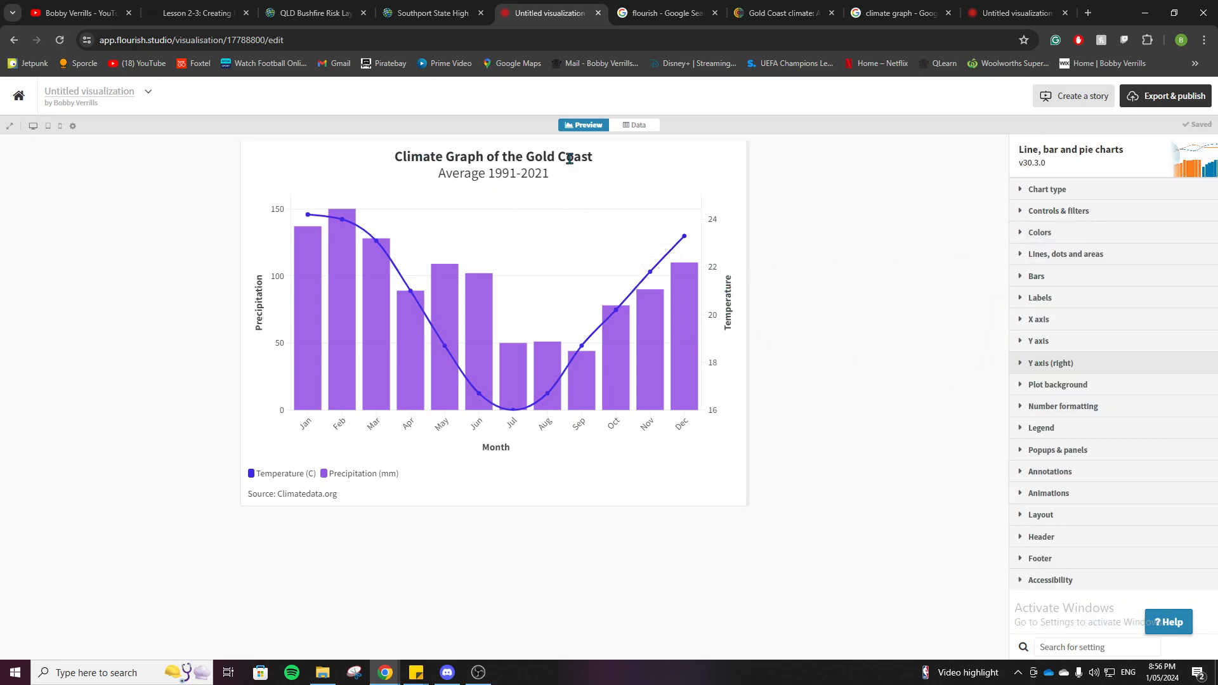
Step: Try left and right alignment for the chart header, and return it to centered alignment
{"action": "left_click", "coordinate": [1042, 539]}
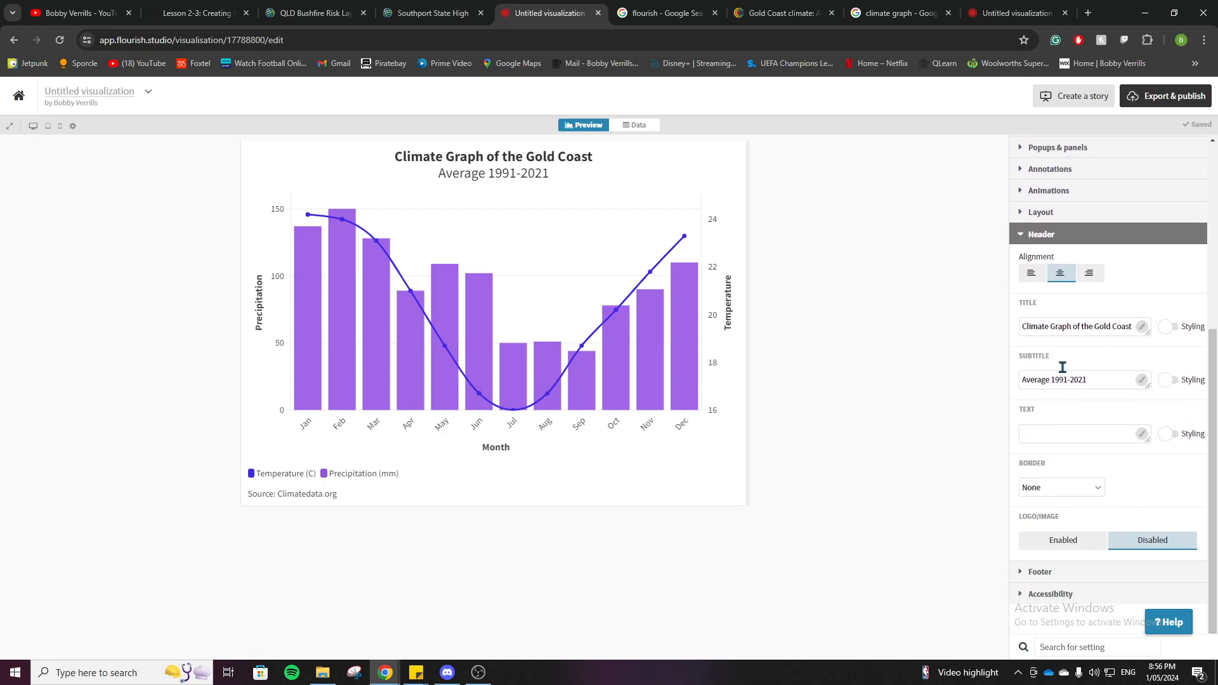
{"action": "left_click", "coordinate": [1037, 271]}
{"action": "left_click", "coordinate": [1091, 274]}
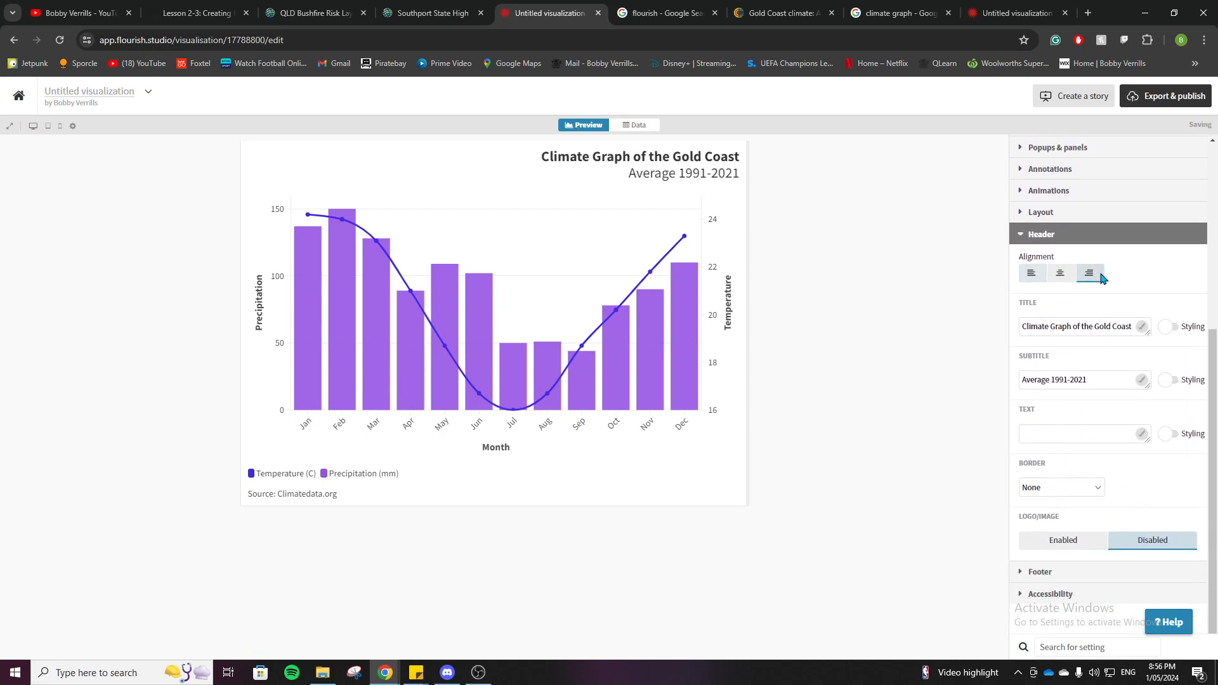
{"action": "left_click", "coordinate": [1063, 274]}
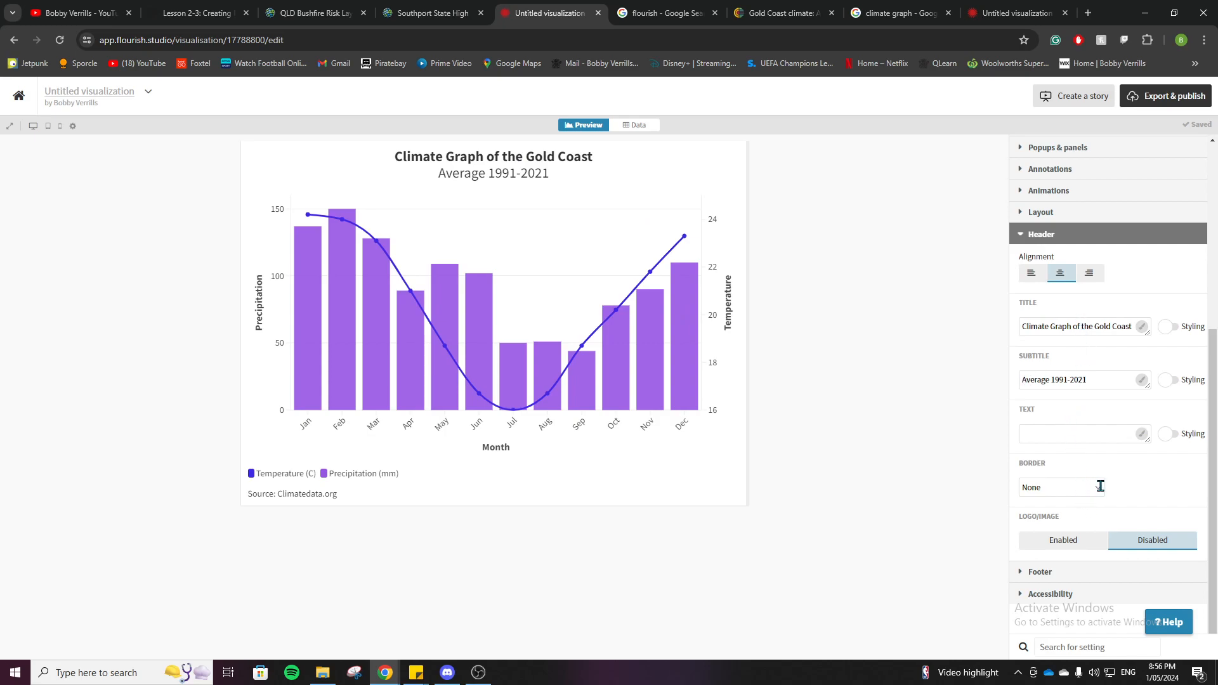
Step: Review the footer's source name and label settings and the legend's display settings
{"action": "left_click", "coordinate": [1055, 575]}
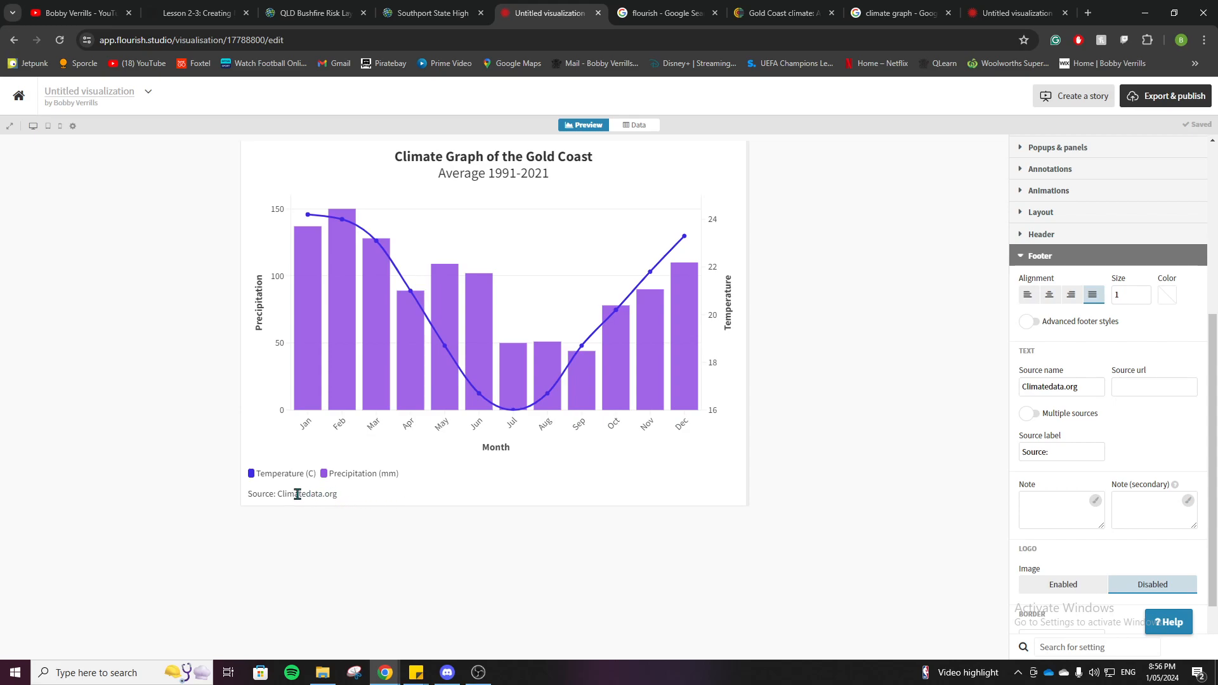
{"action": "left_click", "coordinate": [1034, 256]}
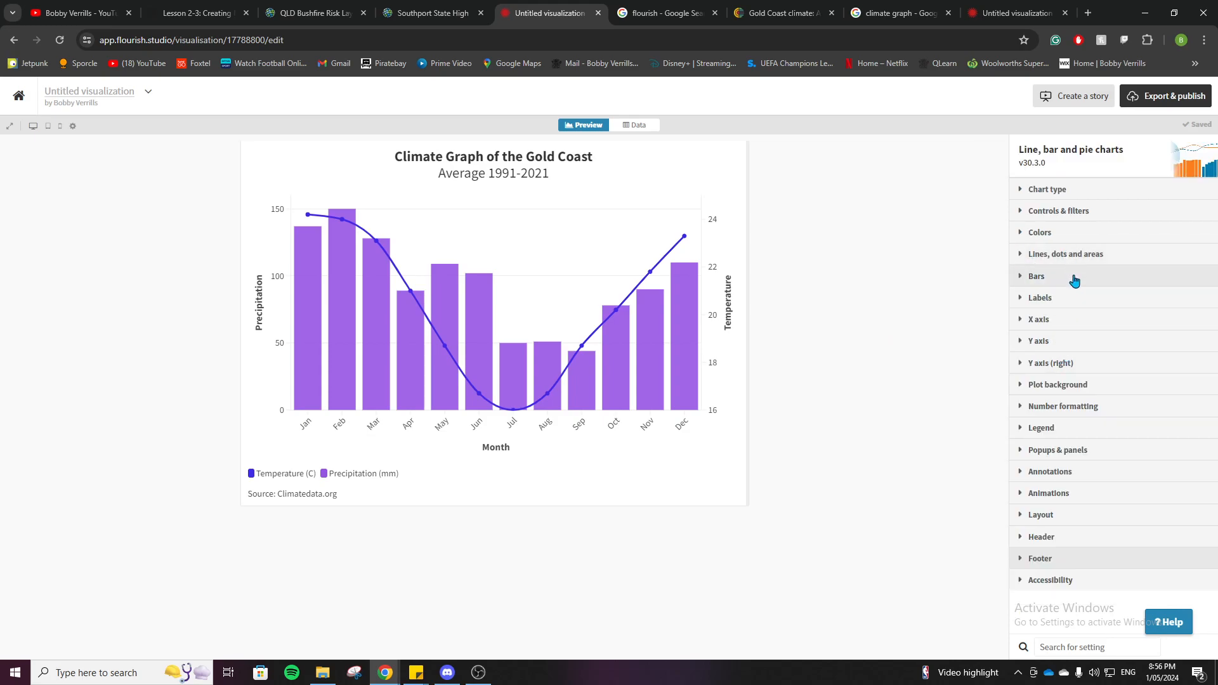
{"action": "left_click", "coordinate": [1072, 428]}
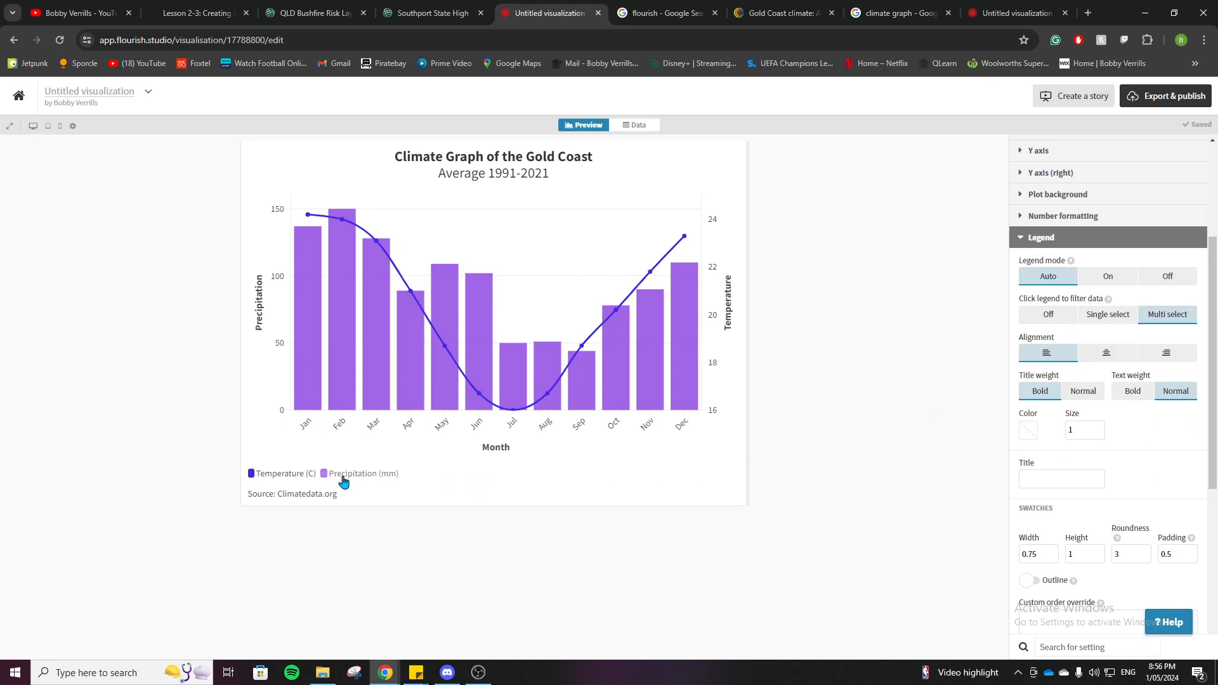
{"action": "mouse_move", "coordinate": [317, 312]}
{"action": "left_click", "coordinate": [1086, 244]}
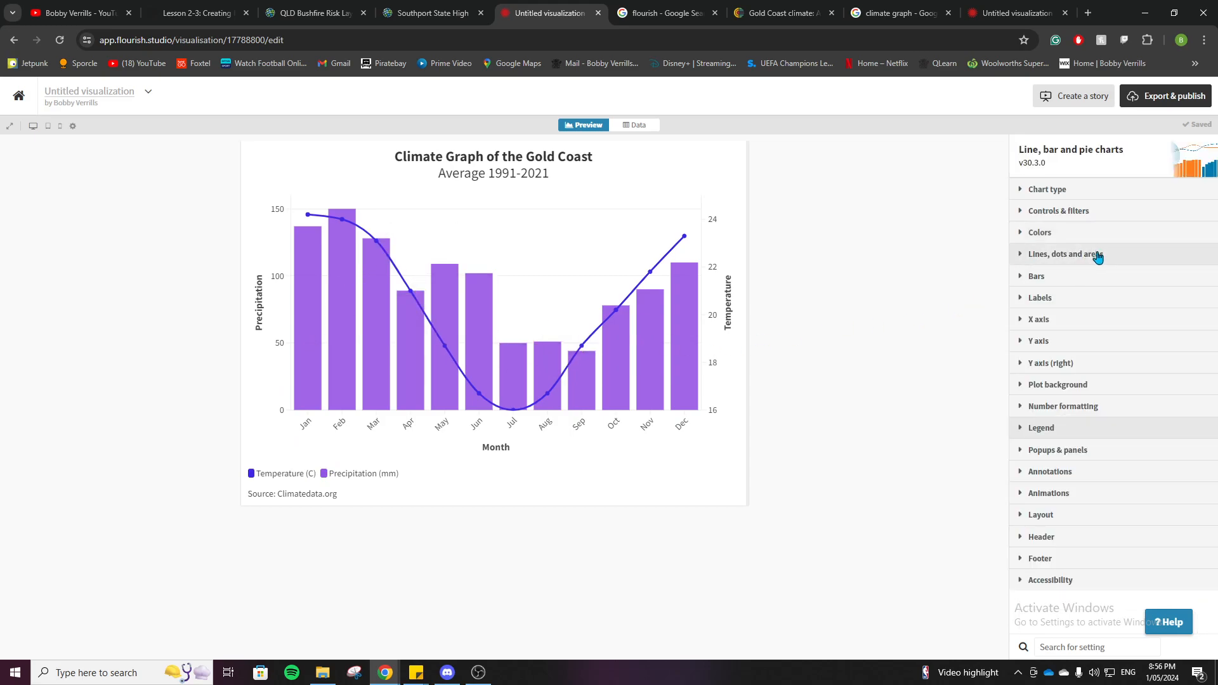
Step: Preview the Flourish Chromium color palette on the chart, and apply the Flourish palette instead
{"action": "left_click", "coordinate": [1087, 234]}
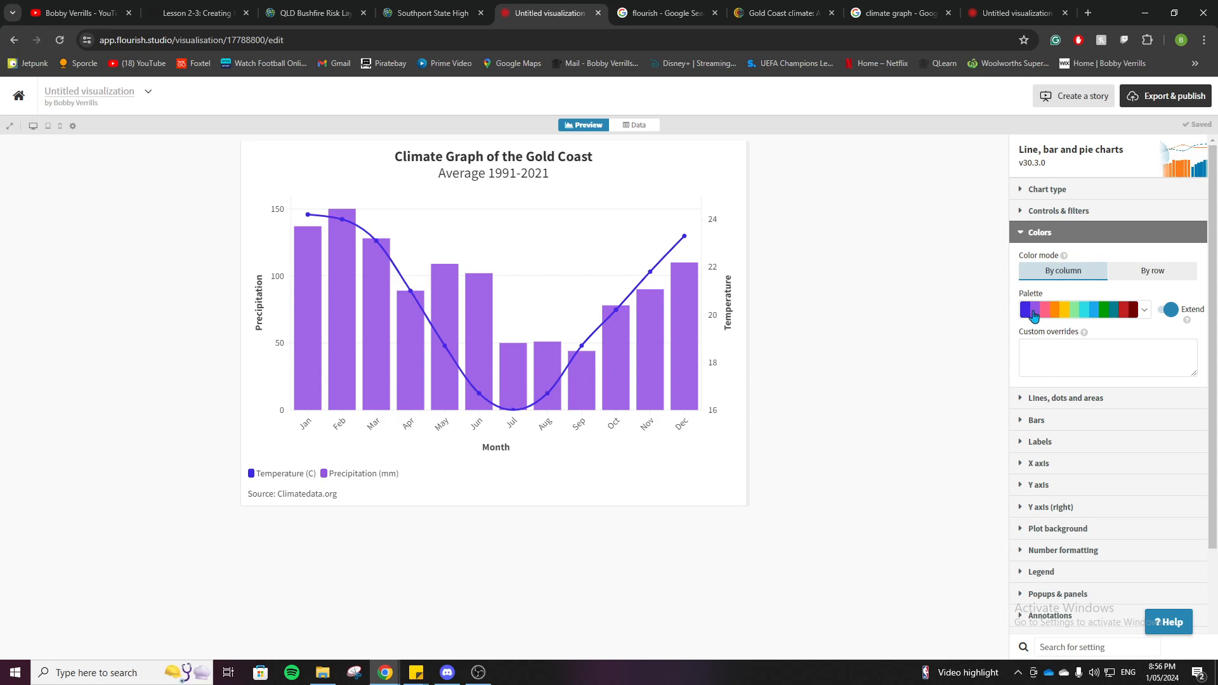
{"action": "left_click", "coordinate": [1139, 313]}
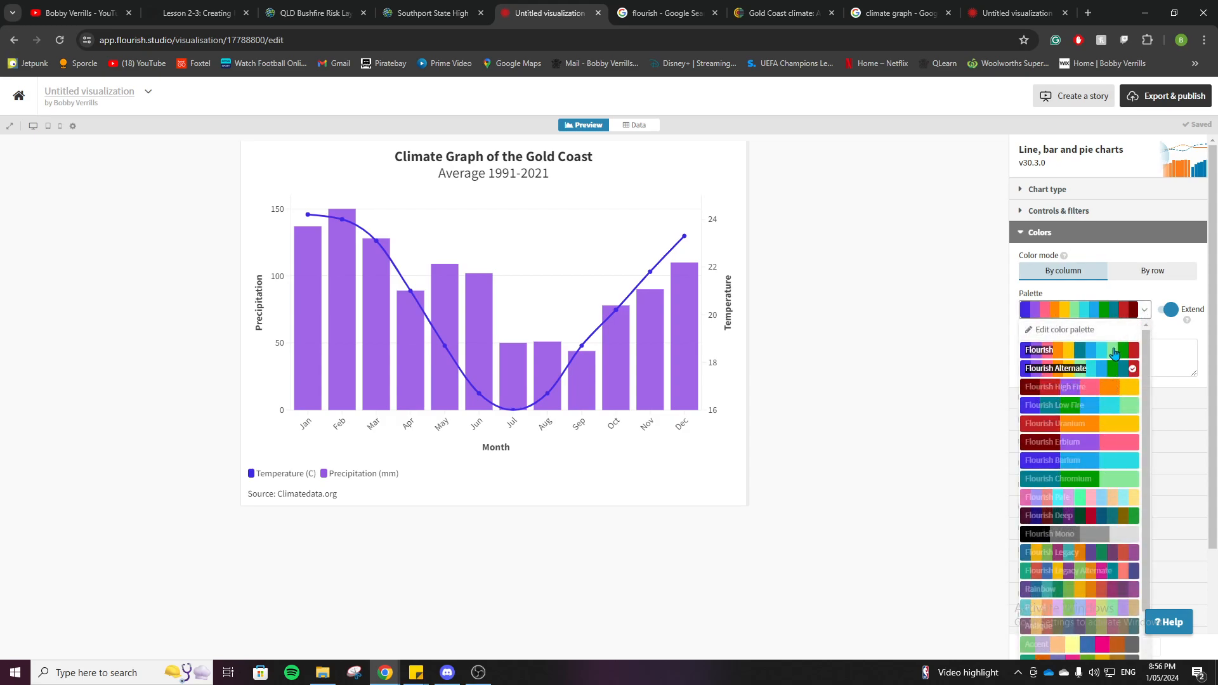
{"action": "left_click", "coordinate": [1106, 479]}
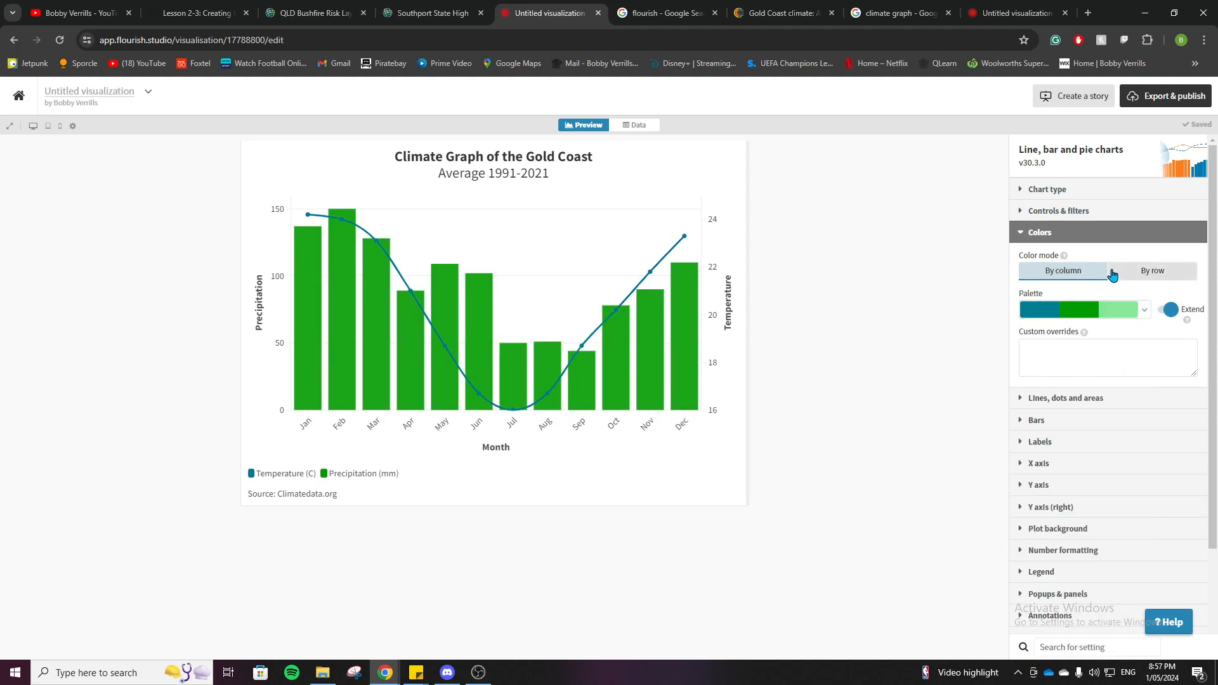
{"action": "left_click", "coordinate": [1135, 312]}
{"action": "left_click", "coordinate": [1101, 350]}
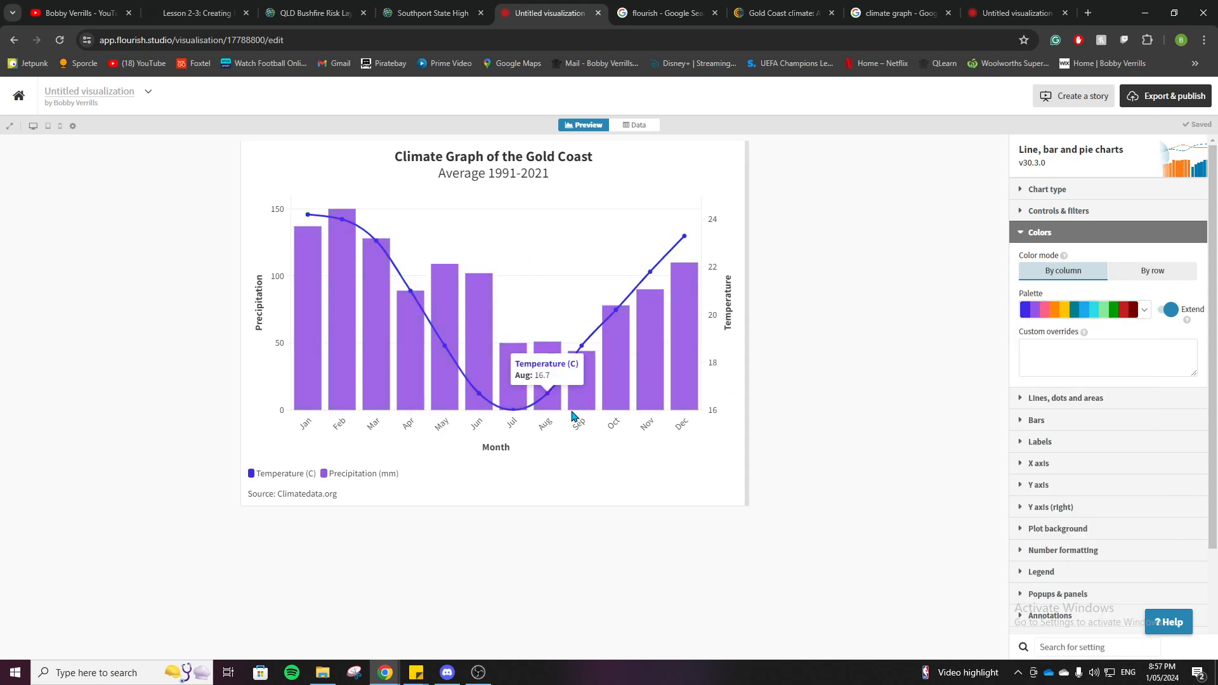
Step: Check the export and publish options for downloading the graph as an image, and view the Chart type settings
{"action": "left_click", "coordinate": [1156, 100]}
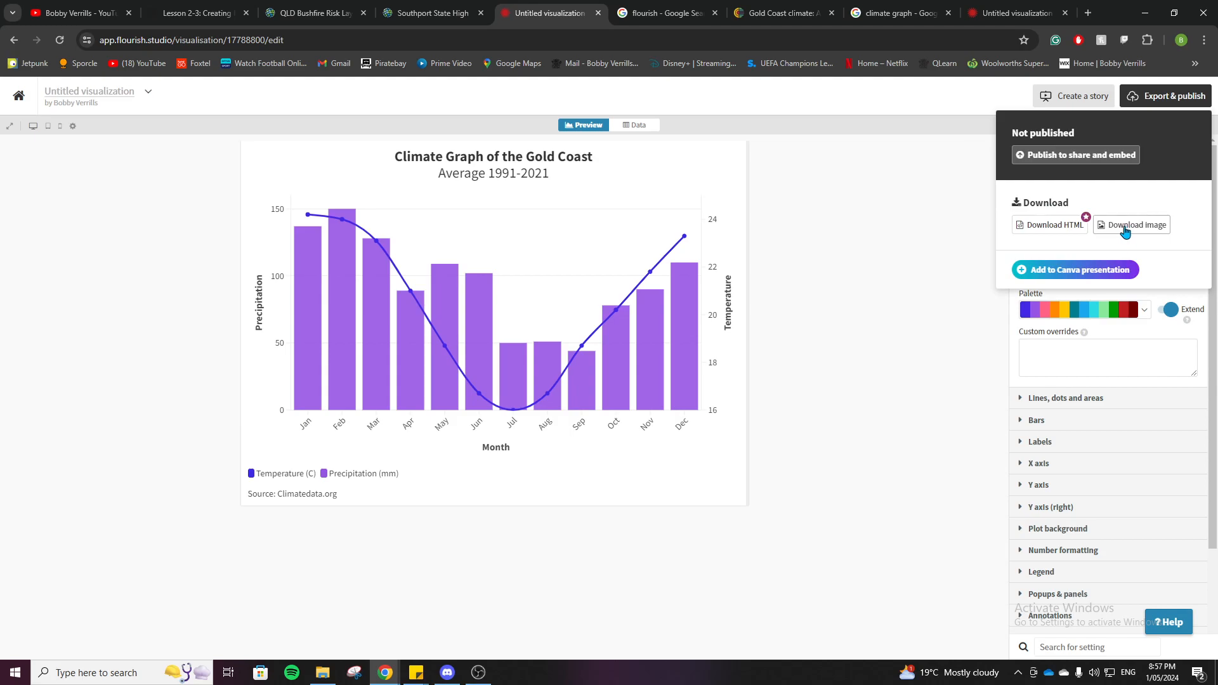
{"action": "left_click", "coordinate": [941, 247]}
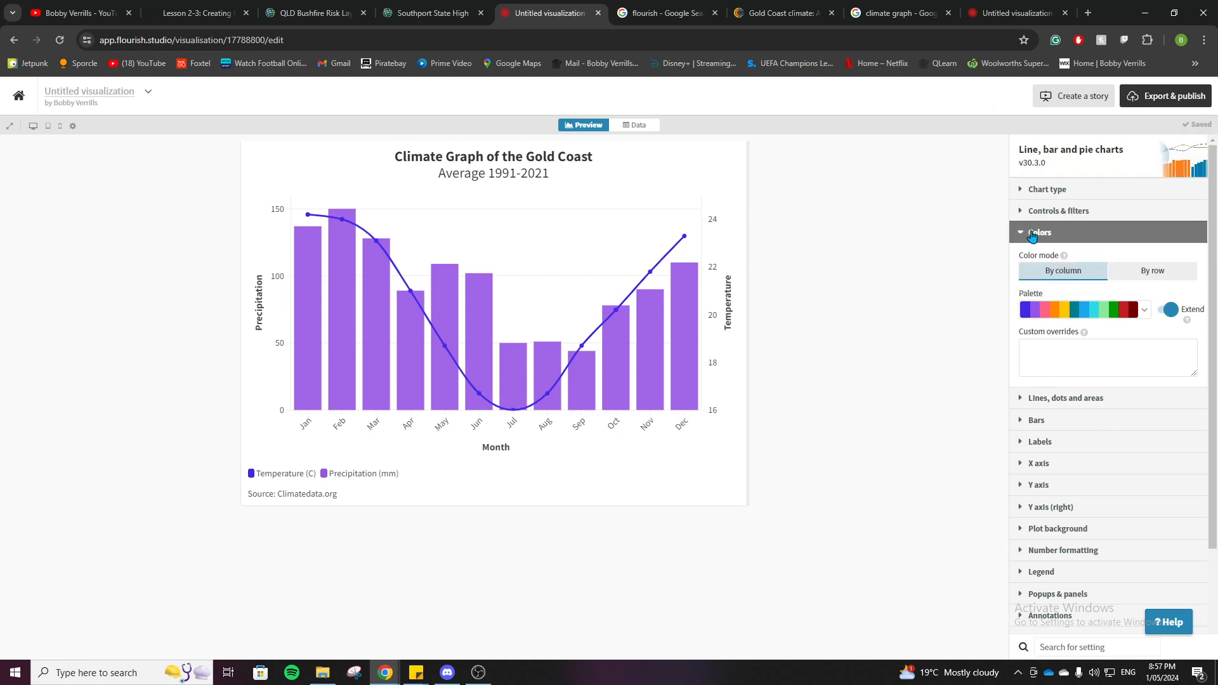
{"action": "left_click", "coordinate": [1034, 193]}
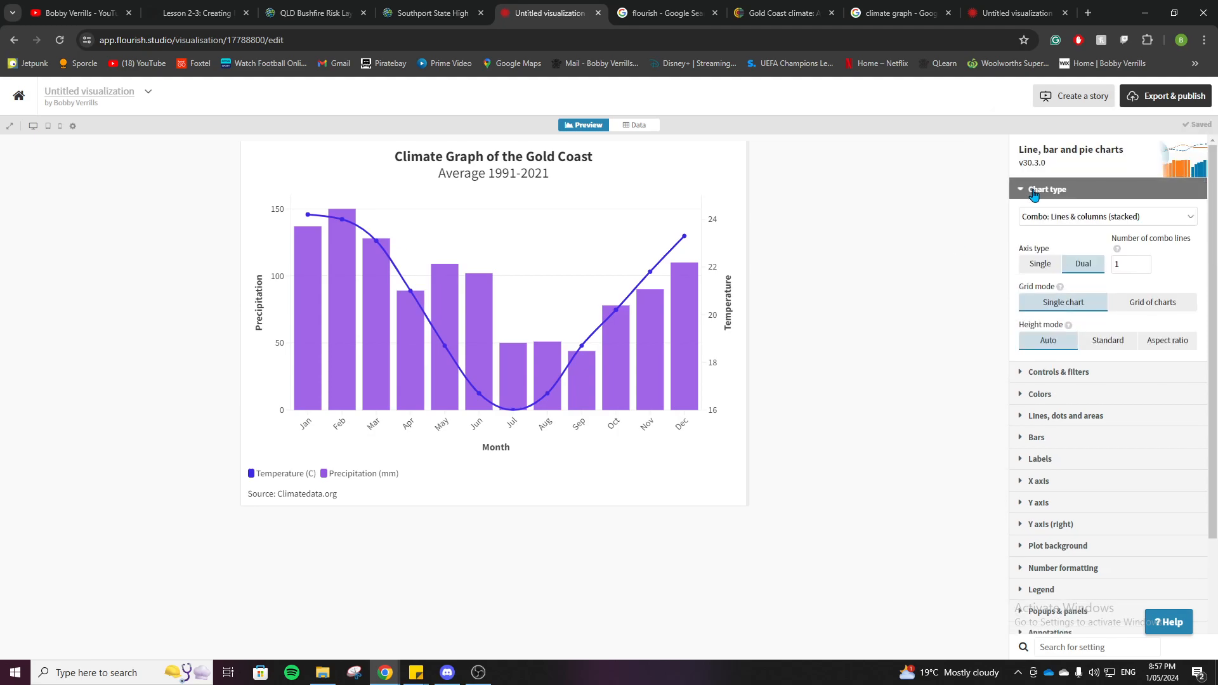